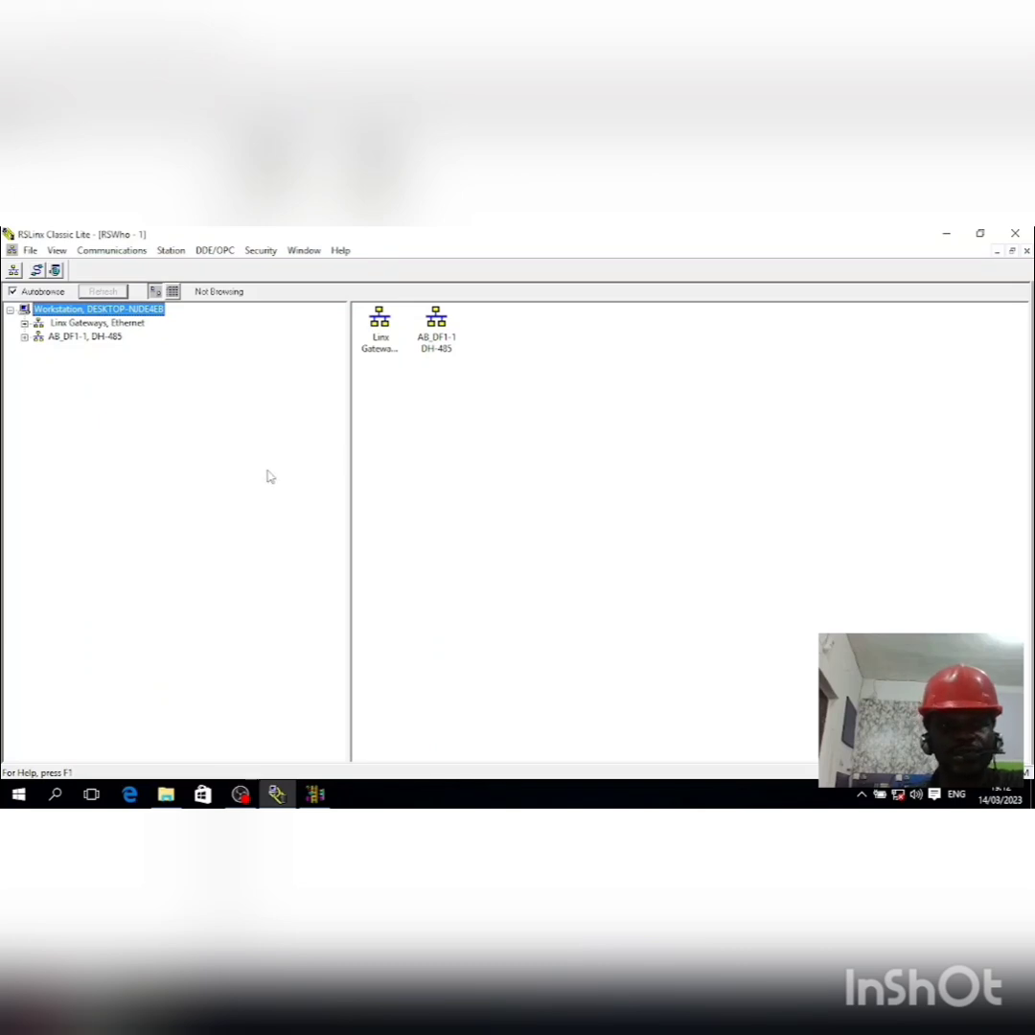
Step: Bring up RSLinx Classic, open its driver configuration and choose RS-232 DF1 devices as the driver type
{"action": "left_click", "coordinate": [946, 233]}
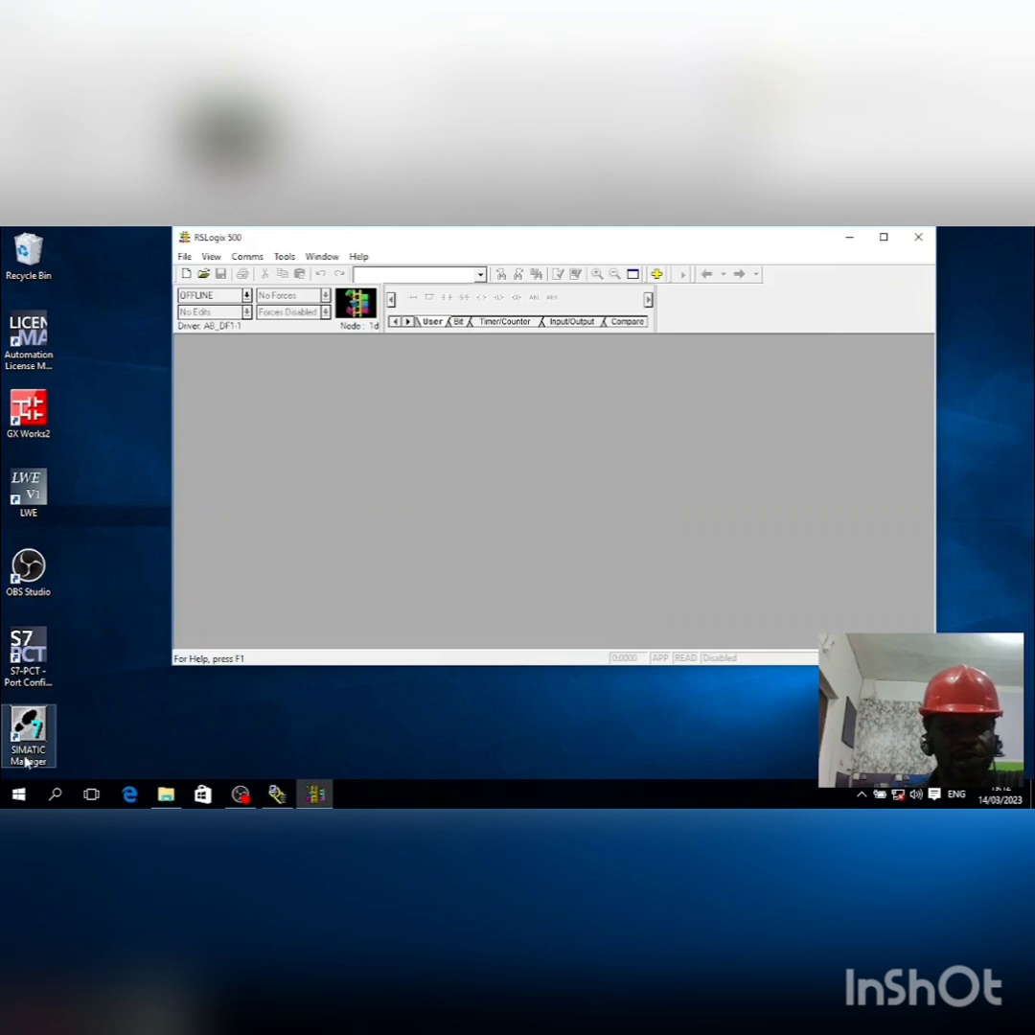
{"action": "left_click", "coordinate": [18, 794]}
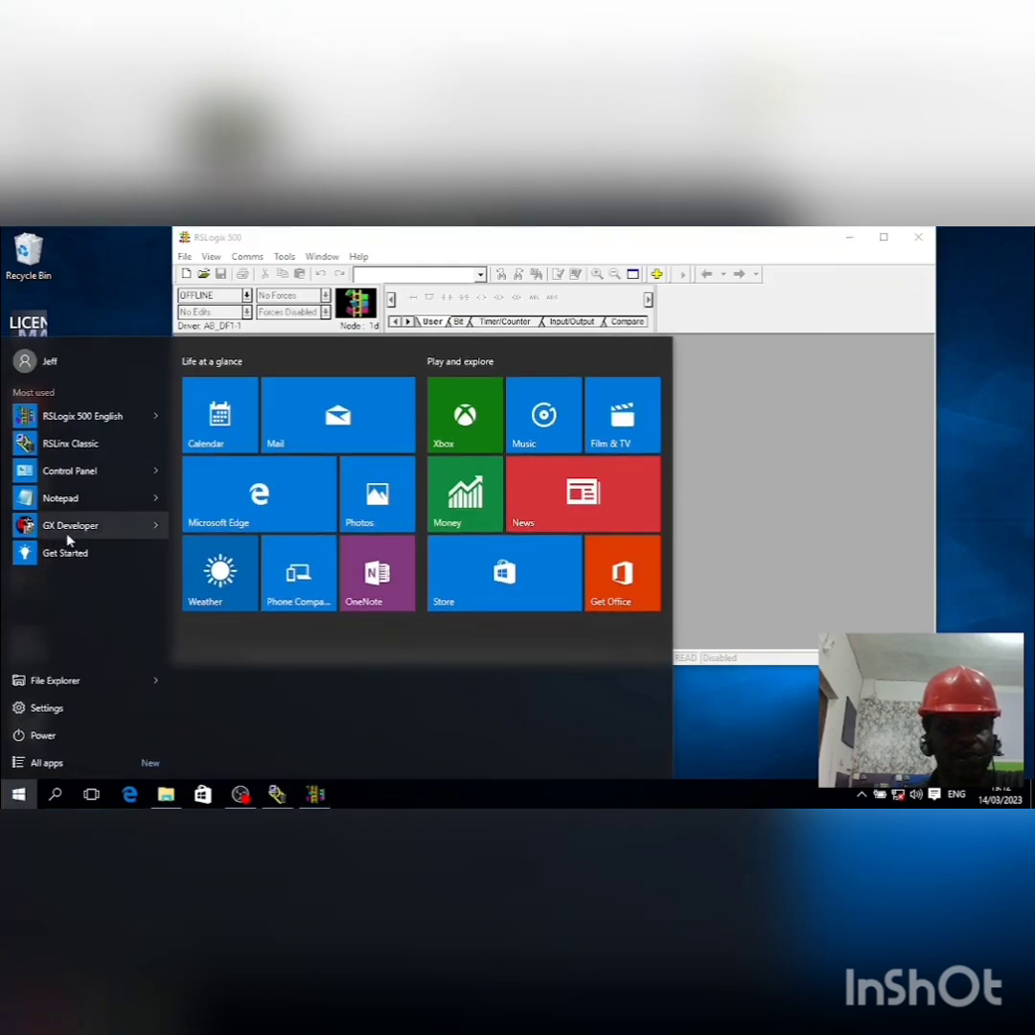
{"action": "left_click", "coordinate": [75, 449]}
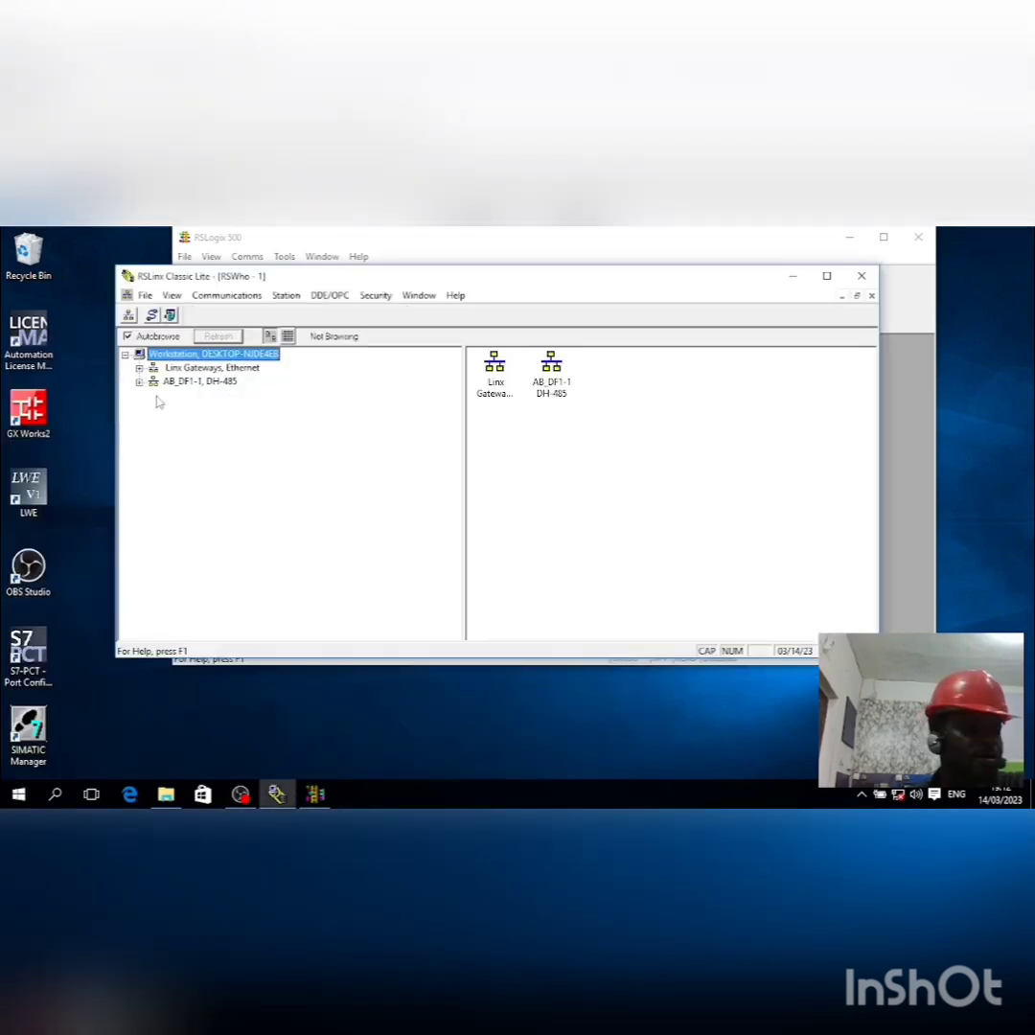
{"action": "left_click", "coordinate": [226, 295]}
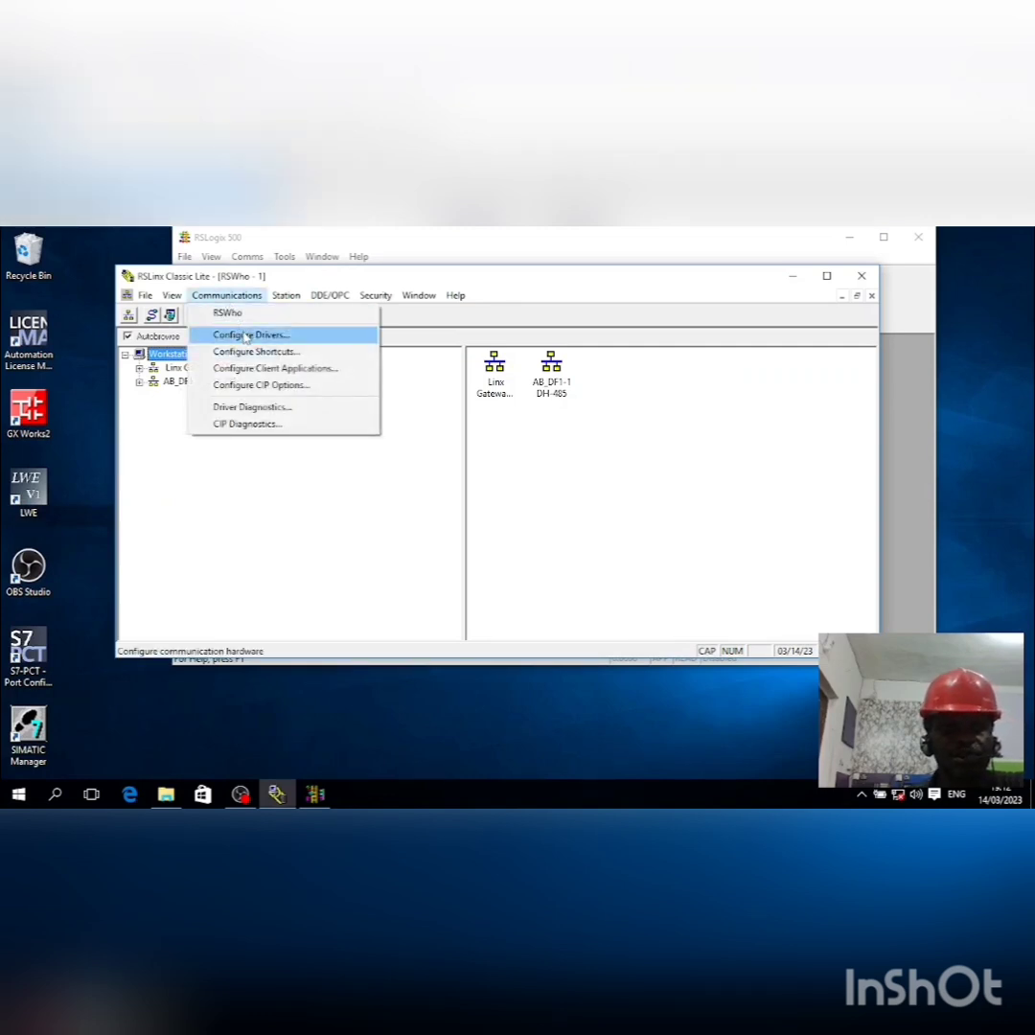
{"action": "left_click", "coordinate": [246, 335]}
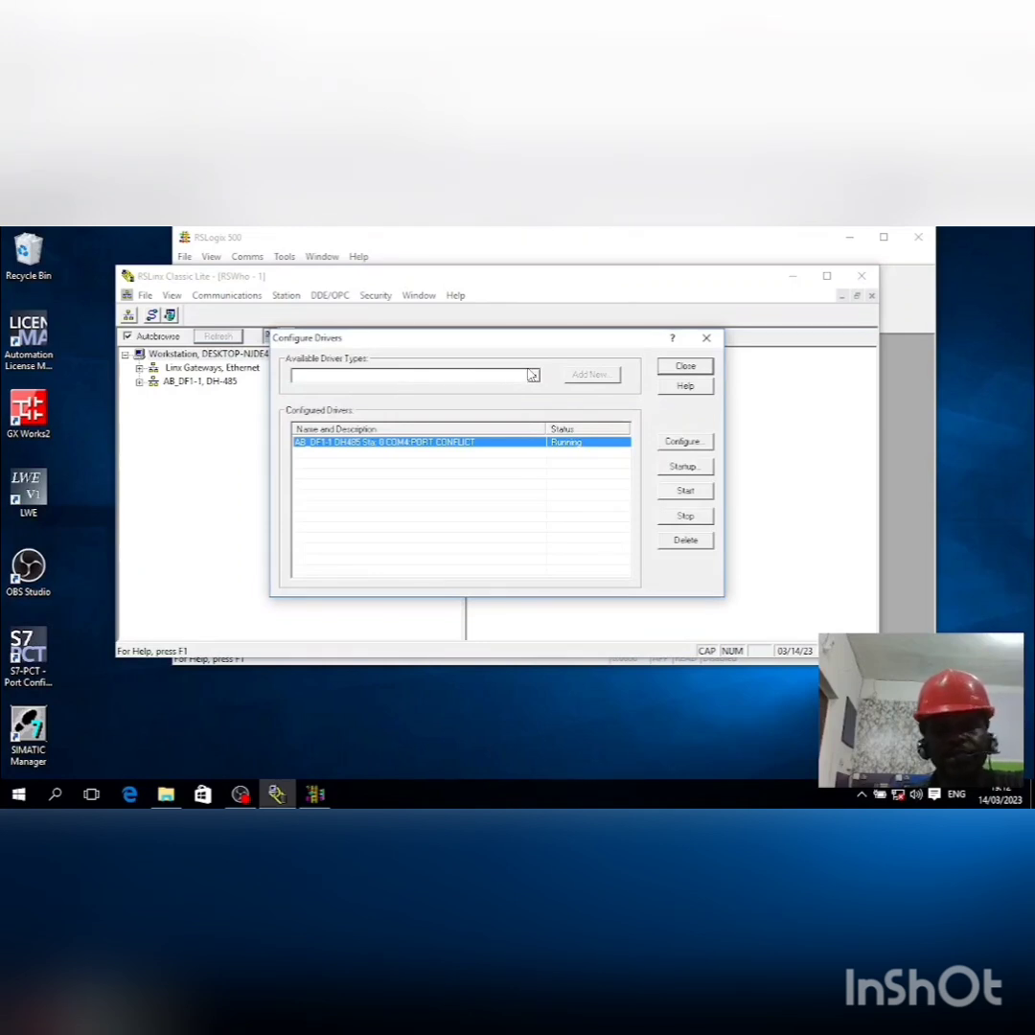
{"action": "left_click", "coordinate": [534, 377]}
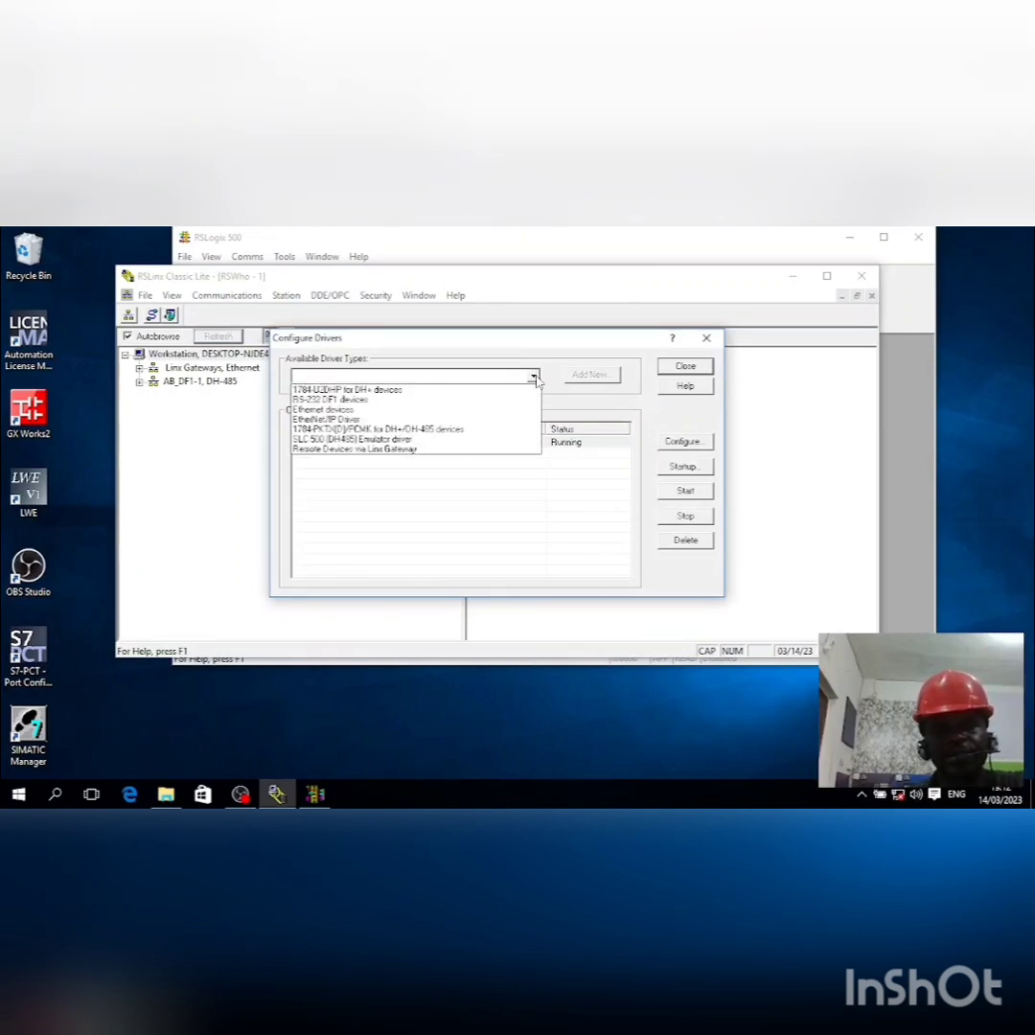
{"action": "left_click", "coordinate": [492, 399]}
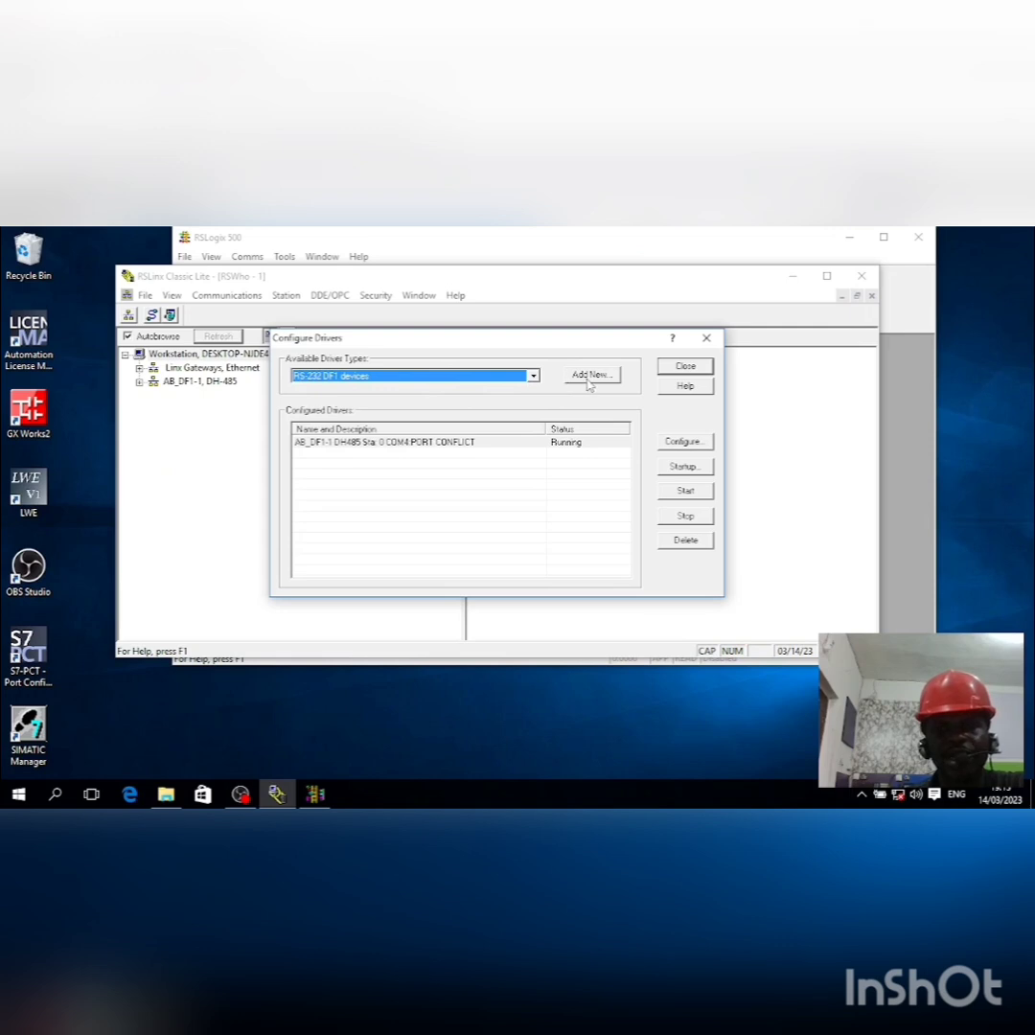
Step: Delete the existing AB_DF1-1 driver and add a new RS-232 DF1 driver named AB_DF1-1
{"action": "double_click", "coordinate": [432, 442]}
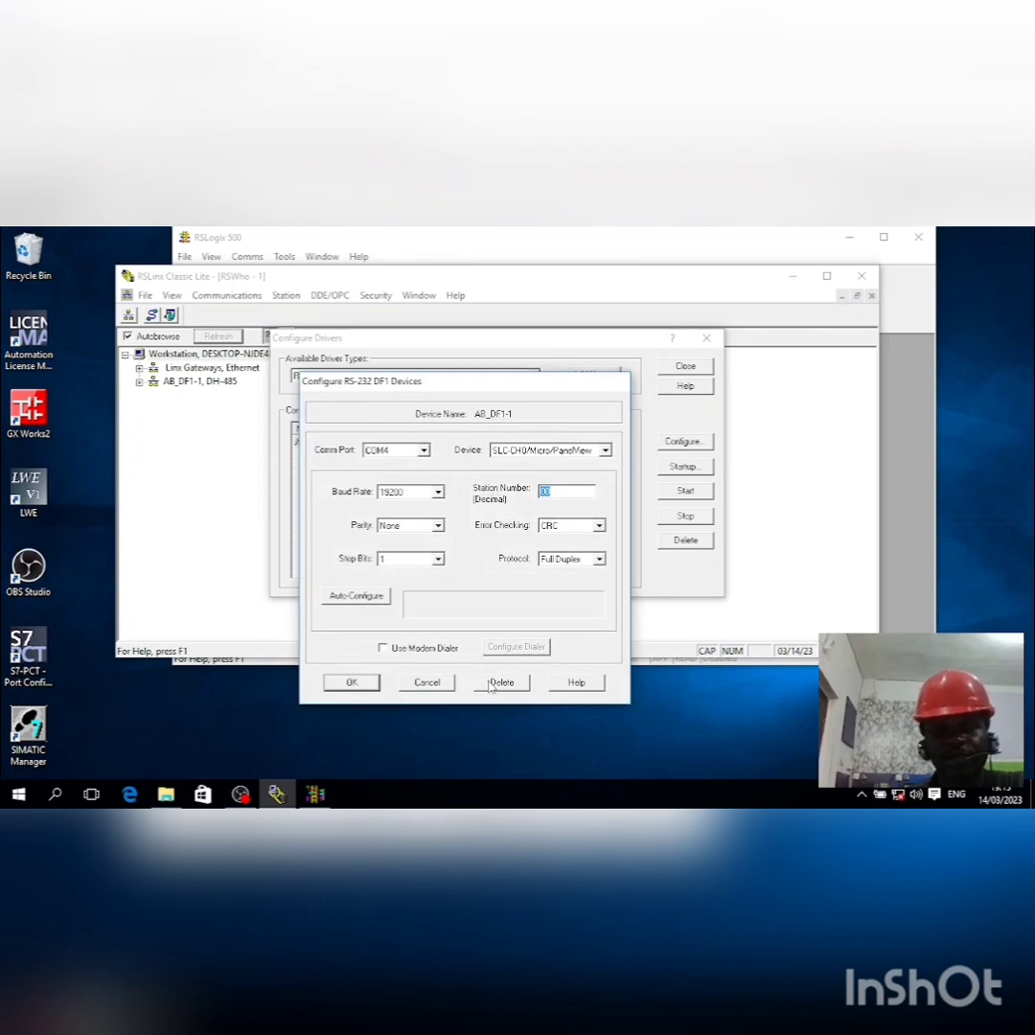
{"action": "left_click", "coordinate": [427, 683]}
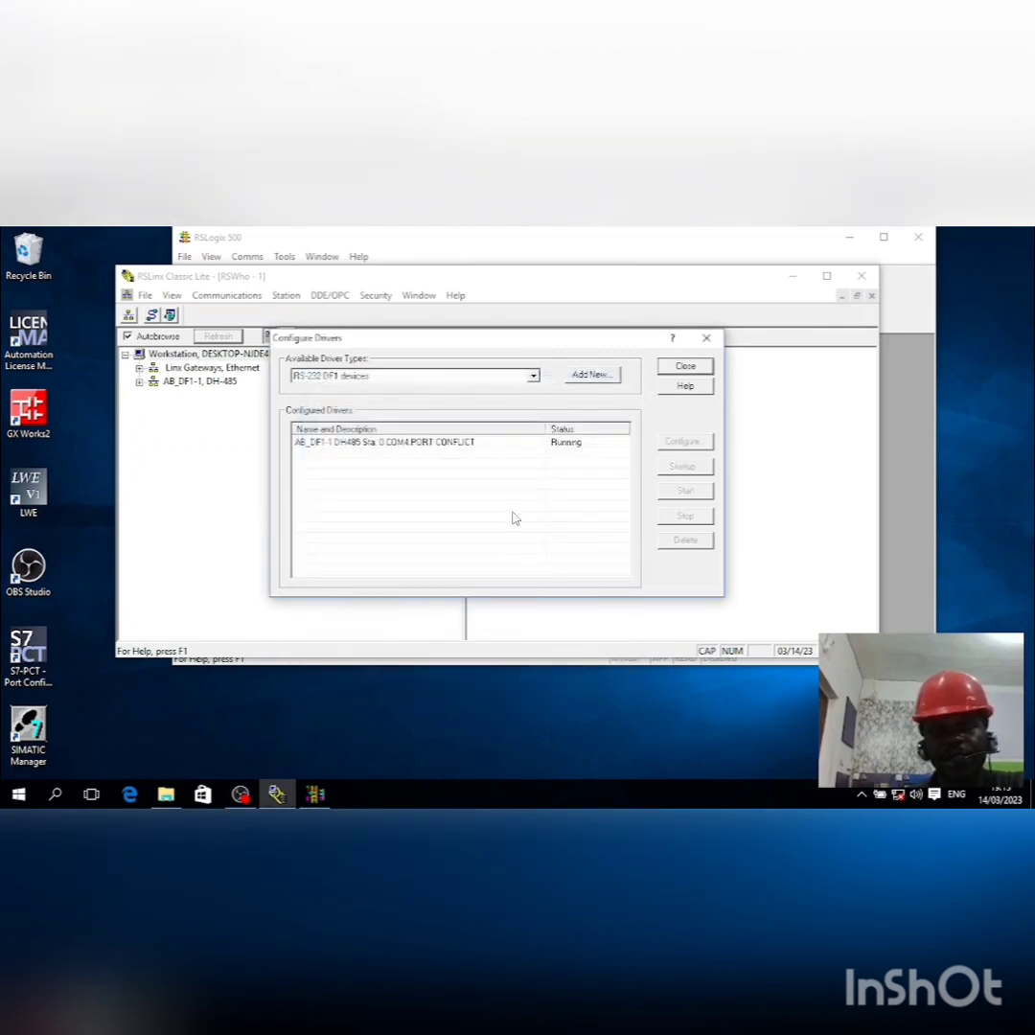
{"action": "left_click", "coordinate": [499, 446]}
{"action": "left_click", "coordinate": [698, 544]}
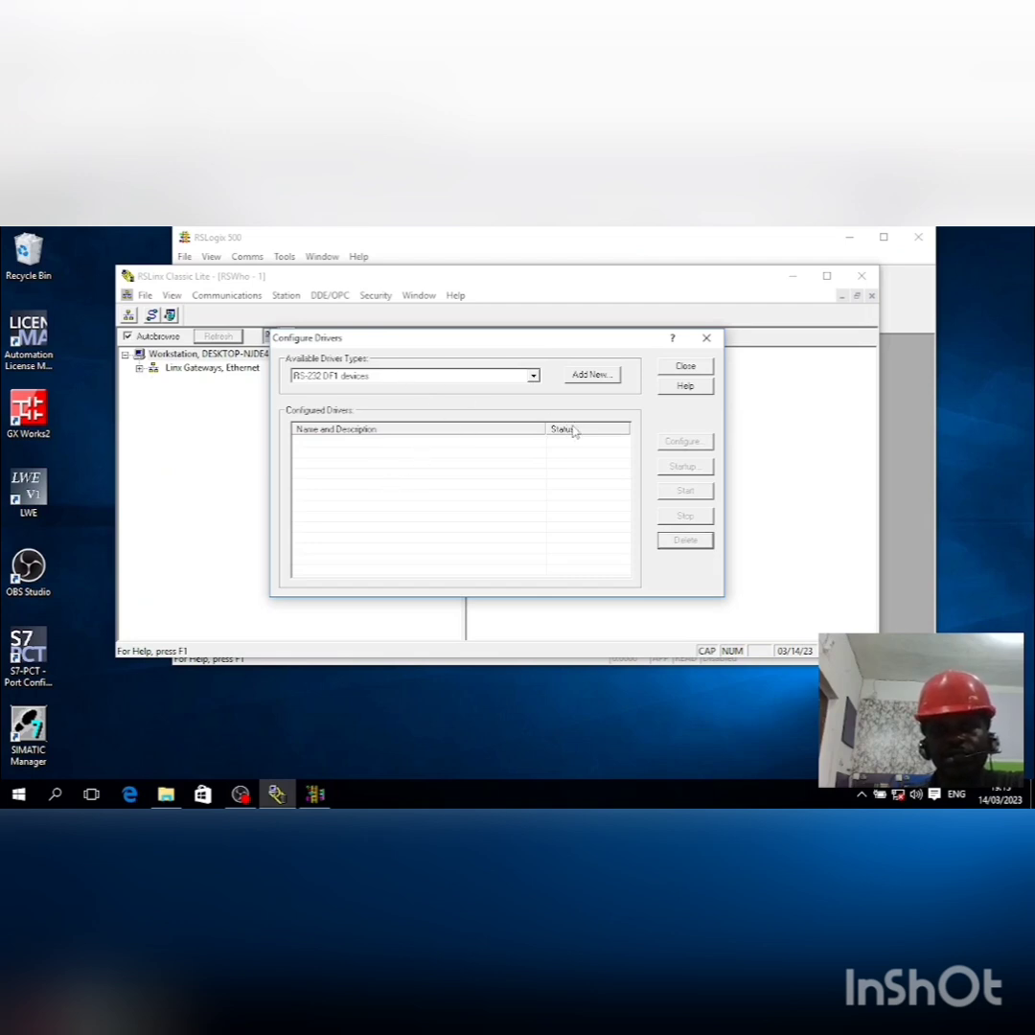
{"action": "left_click", "coordinate": [595, 377]}
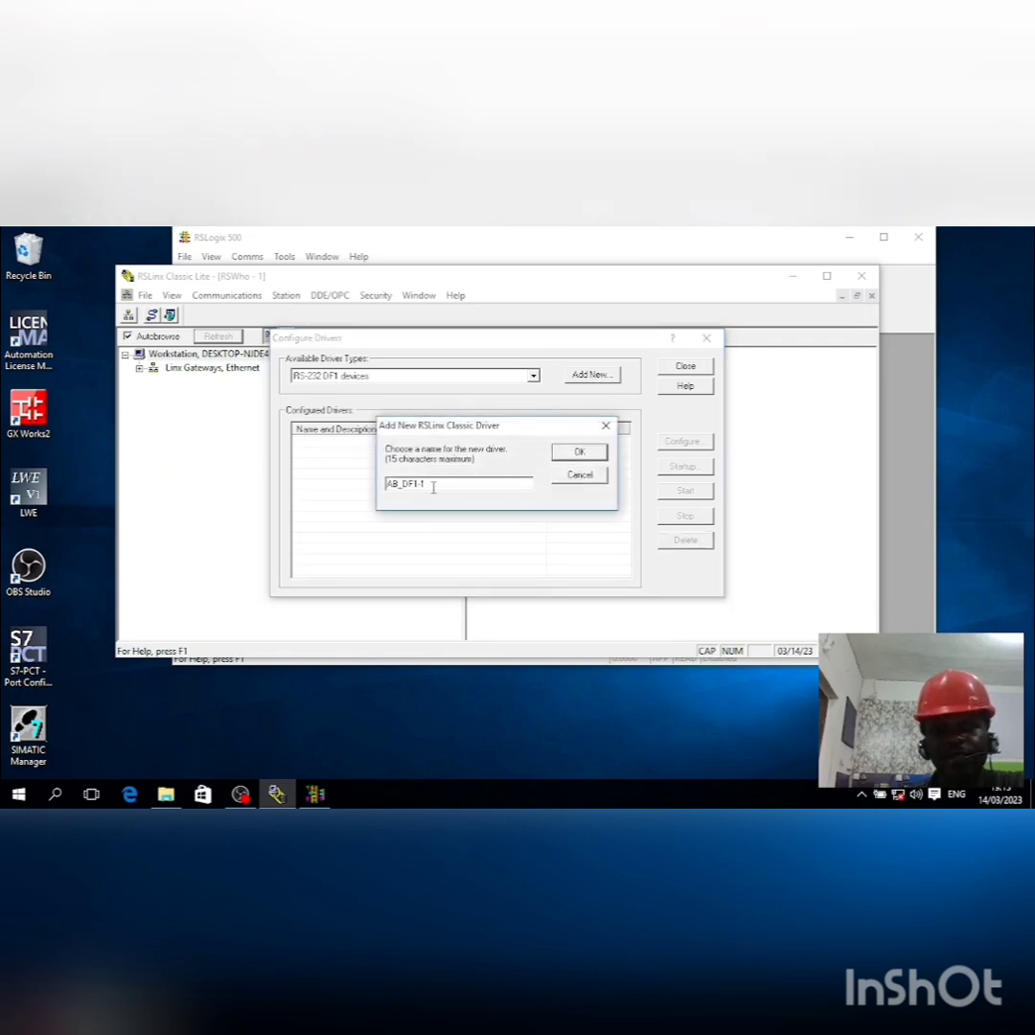
{"action": "left_click", "coordinate": [581, 453]}
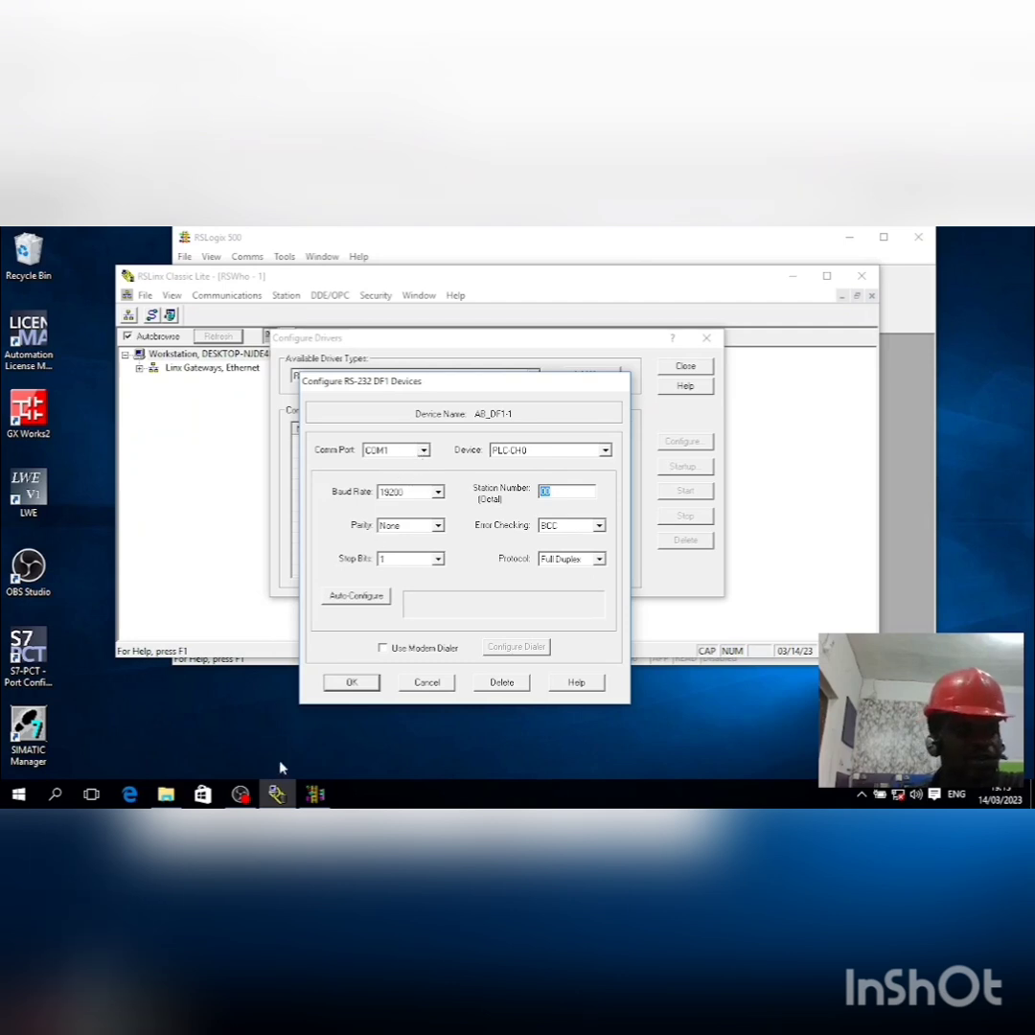
Step: Open Device Manager through Computer Management and select the USB-SERIAL CH340 adapter under Ports (COM & LPT)
{"action": "left_click", "coordinate": [165, 794]}
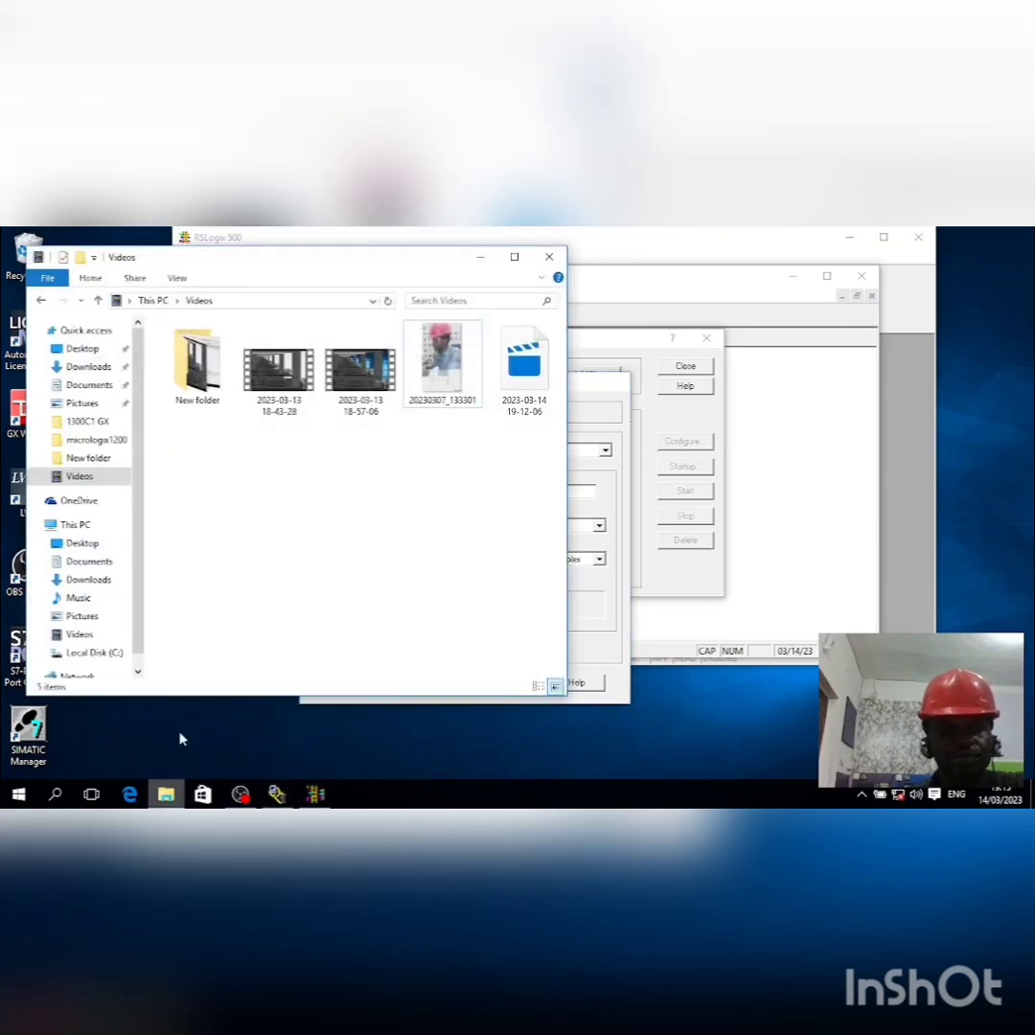
{"action": "right_click", "coordinate": [92, 530]}
{"action": "left_click", "coordinate": [125, 557]}
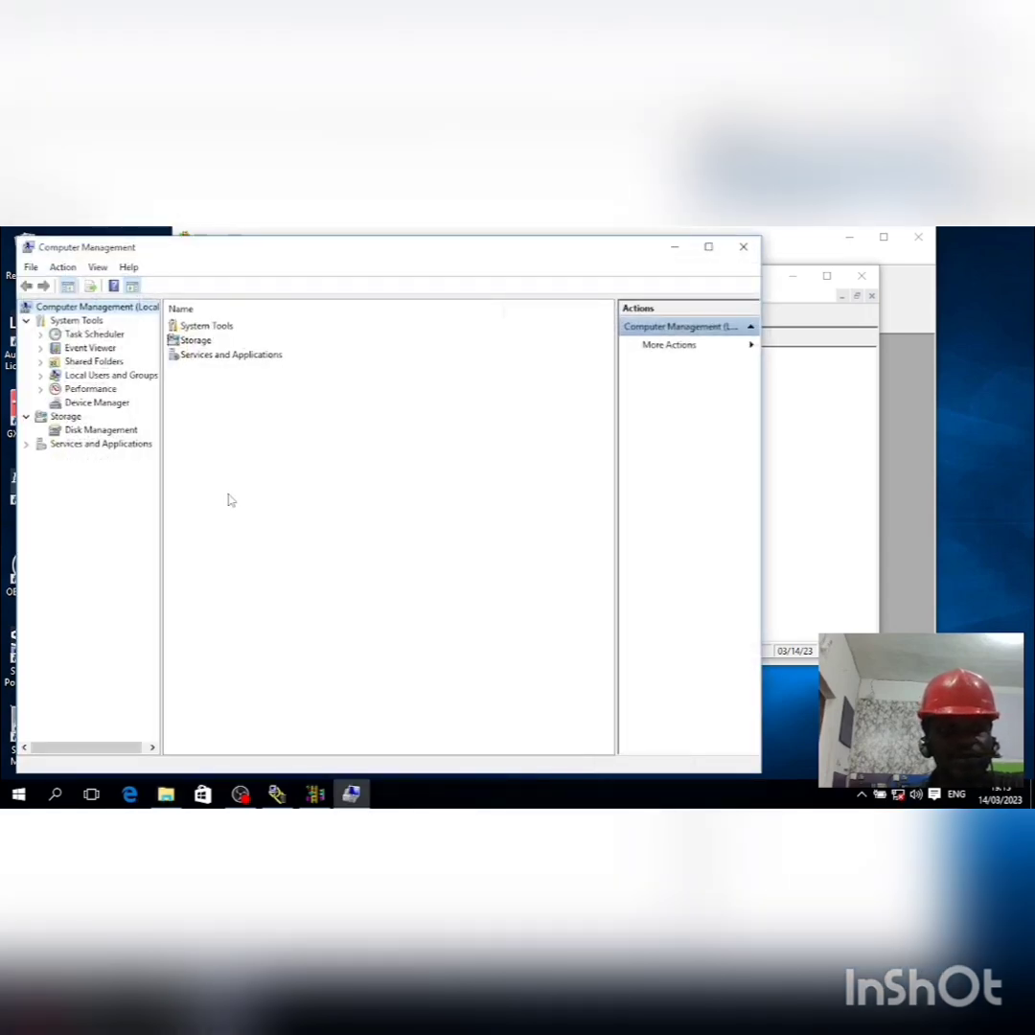
{"action": "left_click", "coordinate": [107, 403]}
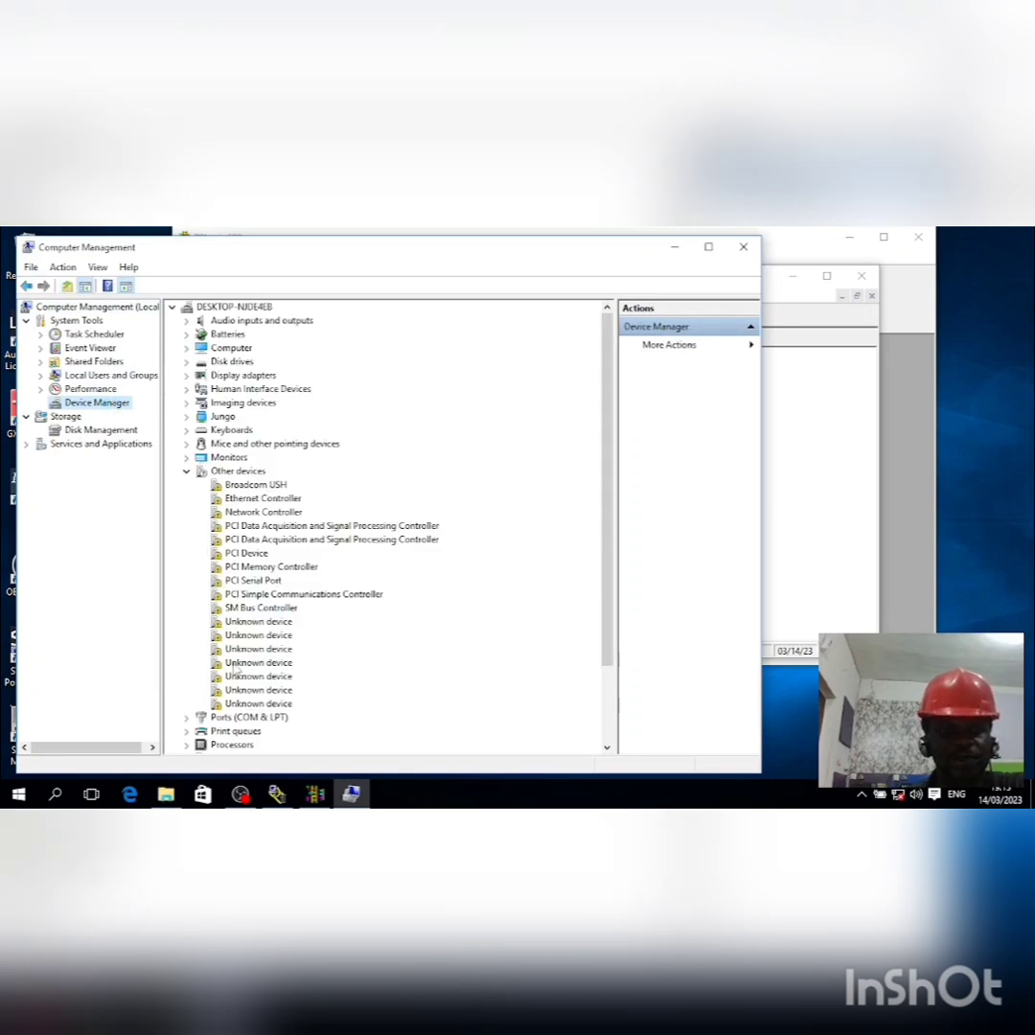
{"action": "scroll", "coordinate": [202, 565], "scroll_direction": "down", "scroll_amount": 3}
{"action": "left_click", "coordinate": [219, 625]}
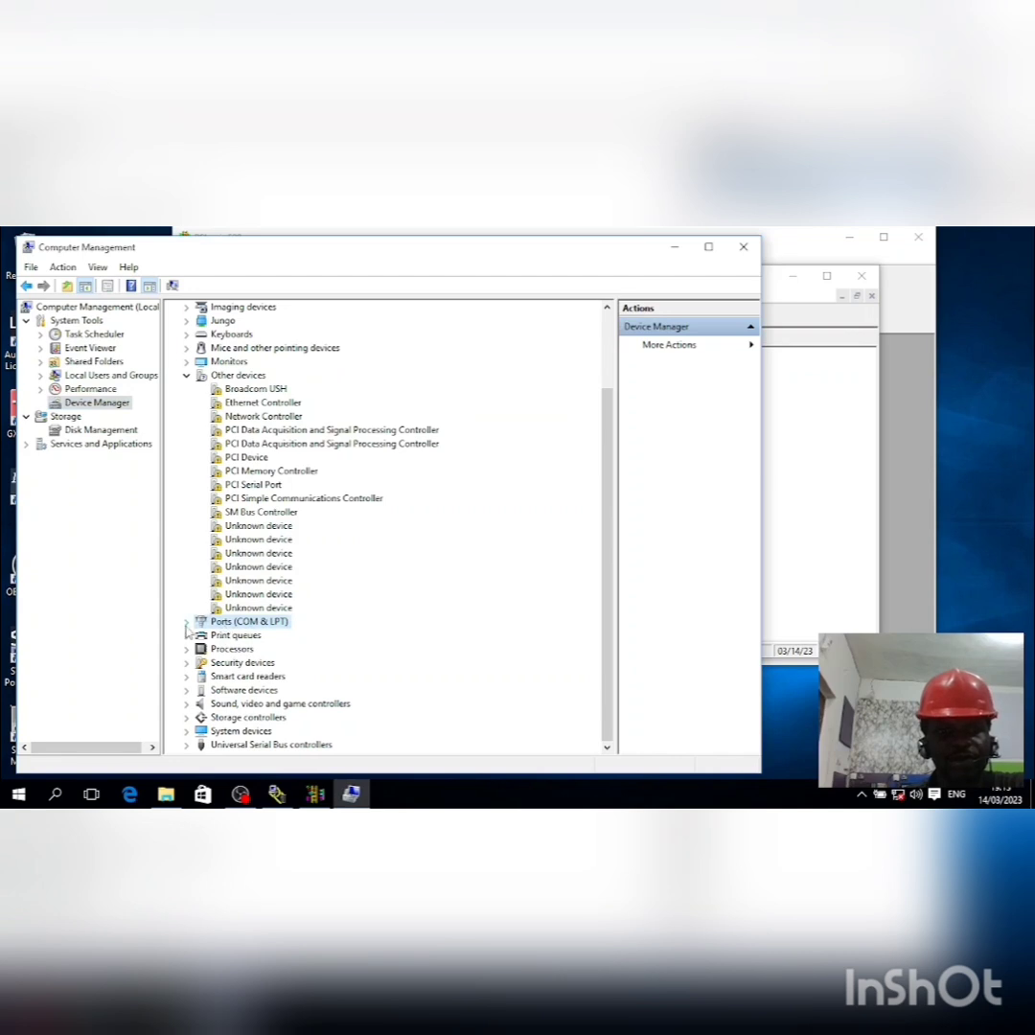
{"action": "left_click", "coordinate": [186, 623]}
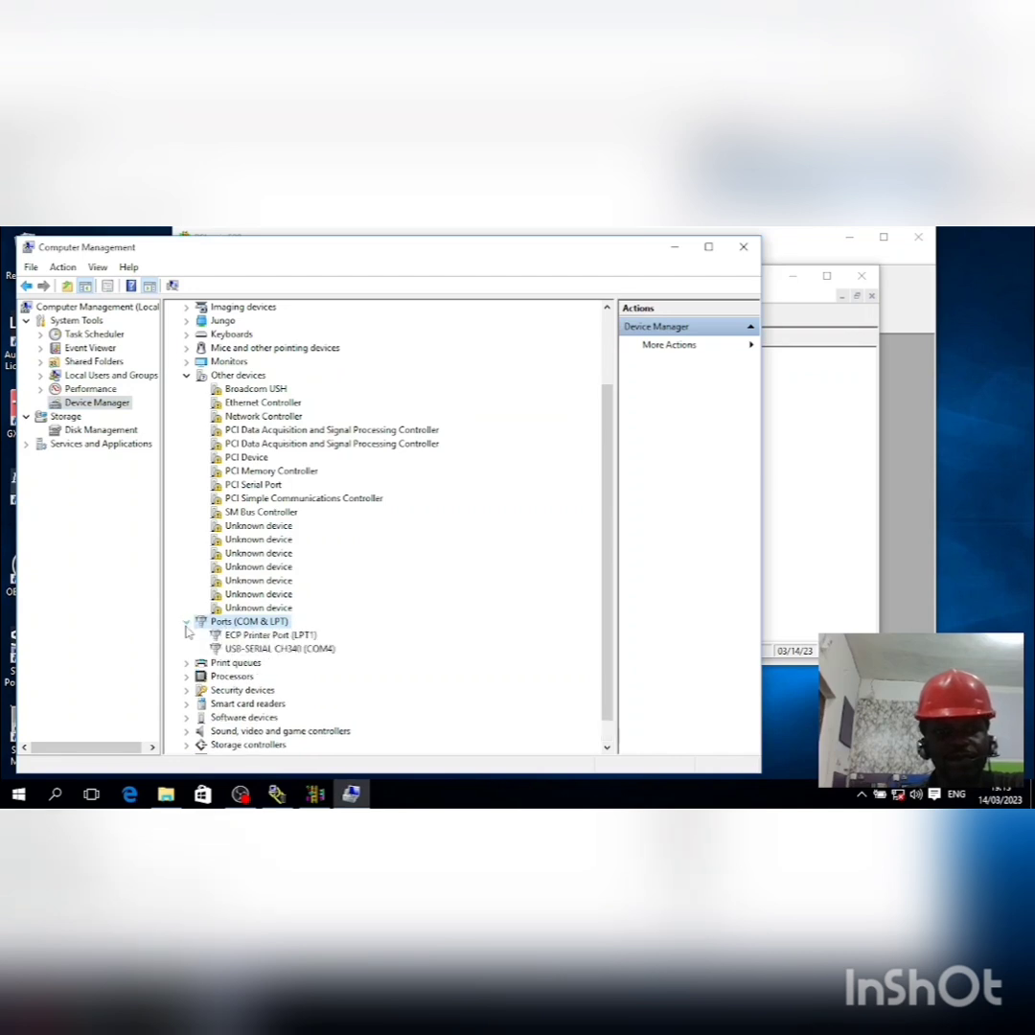
{"action": "left_click", "coordinate": [261, 651]}
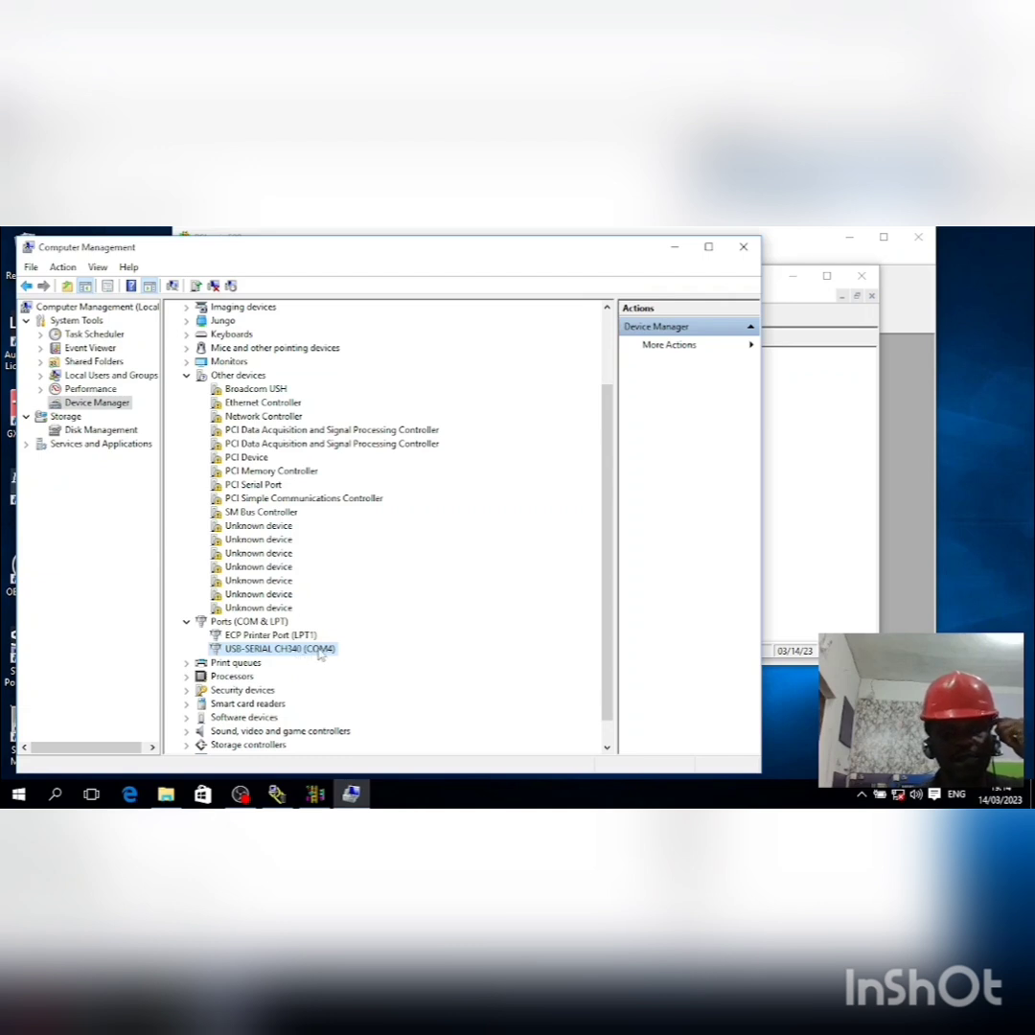
Step: Open the USB-SERIAL CH340 port settings and place that window beside the RS-232 DF1 device configuration
{"action": "double_click", "coordinate": [312, 651]}
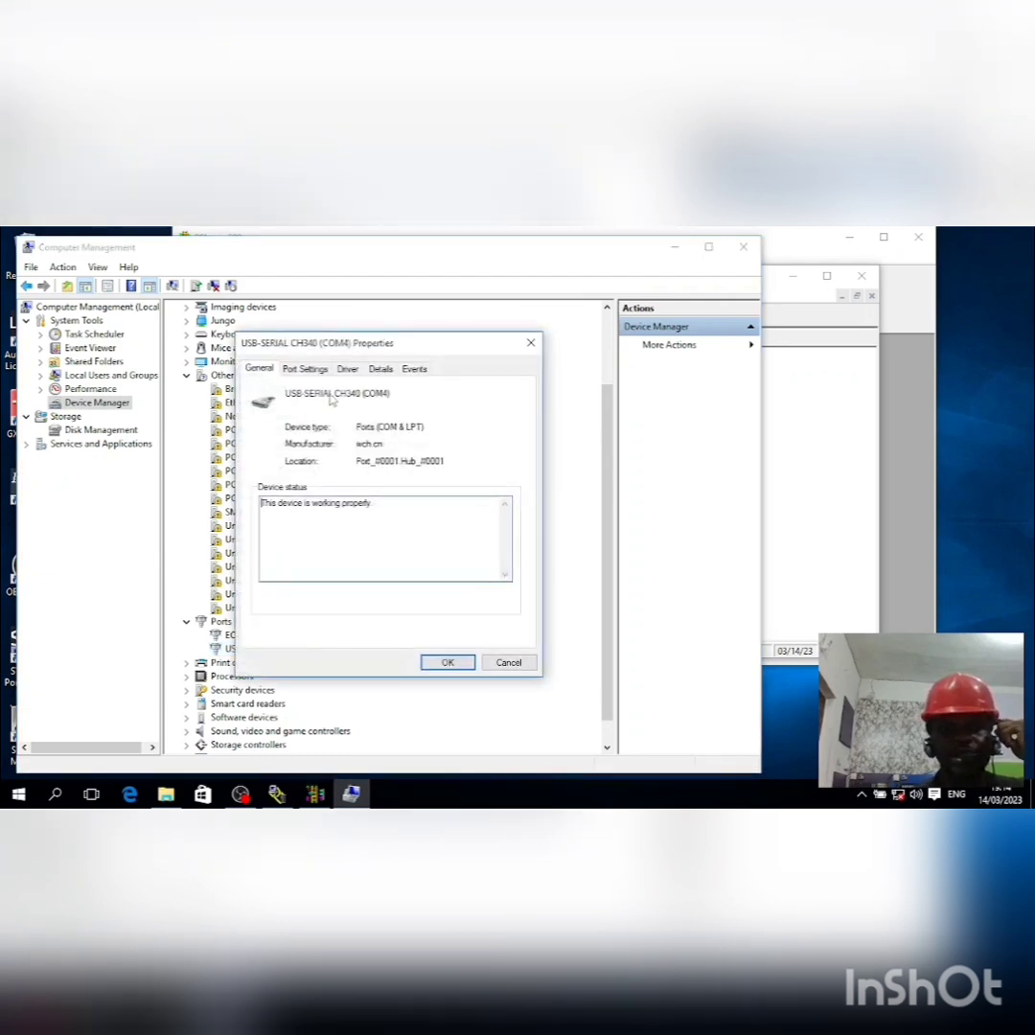
{"action": "left_click", "coordinate": [305, 370]}
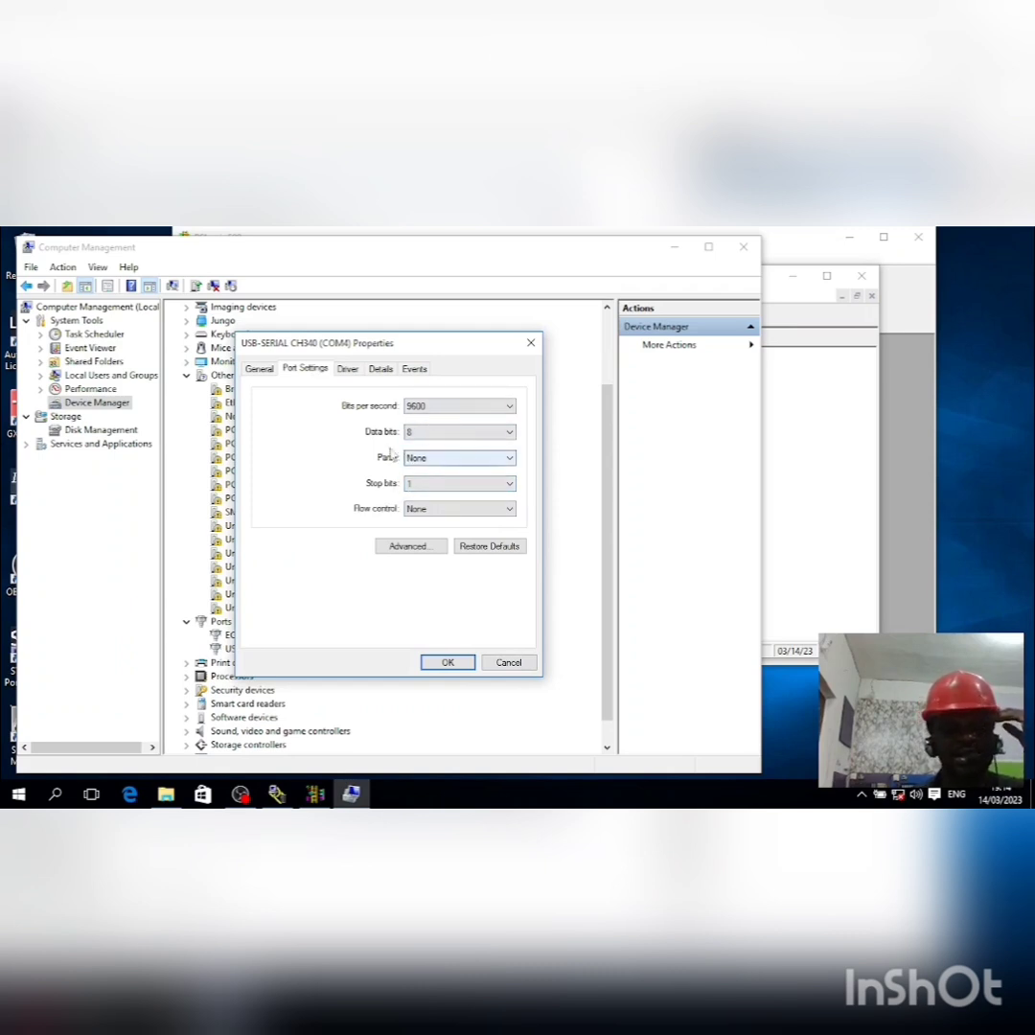
{"action": "left_click", "coordinate": [276, 795]}
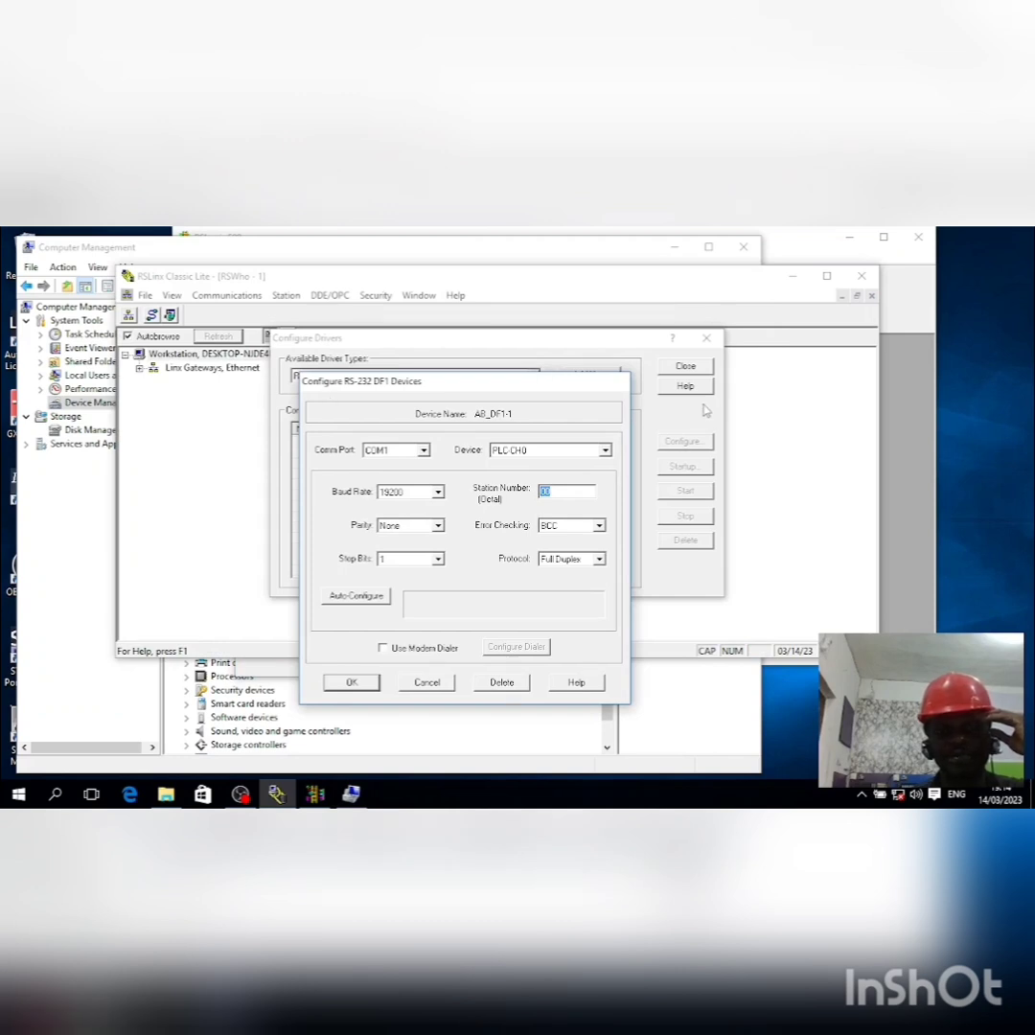
{"action": "left_click", "coordinate": [275, 673]}
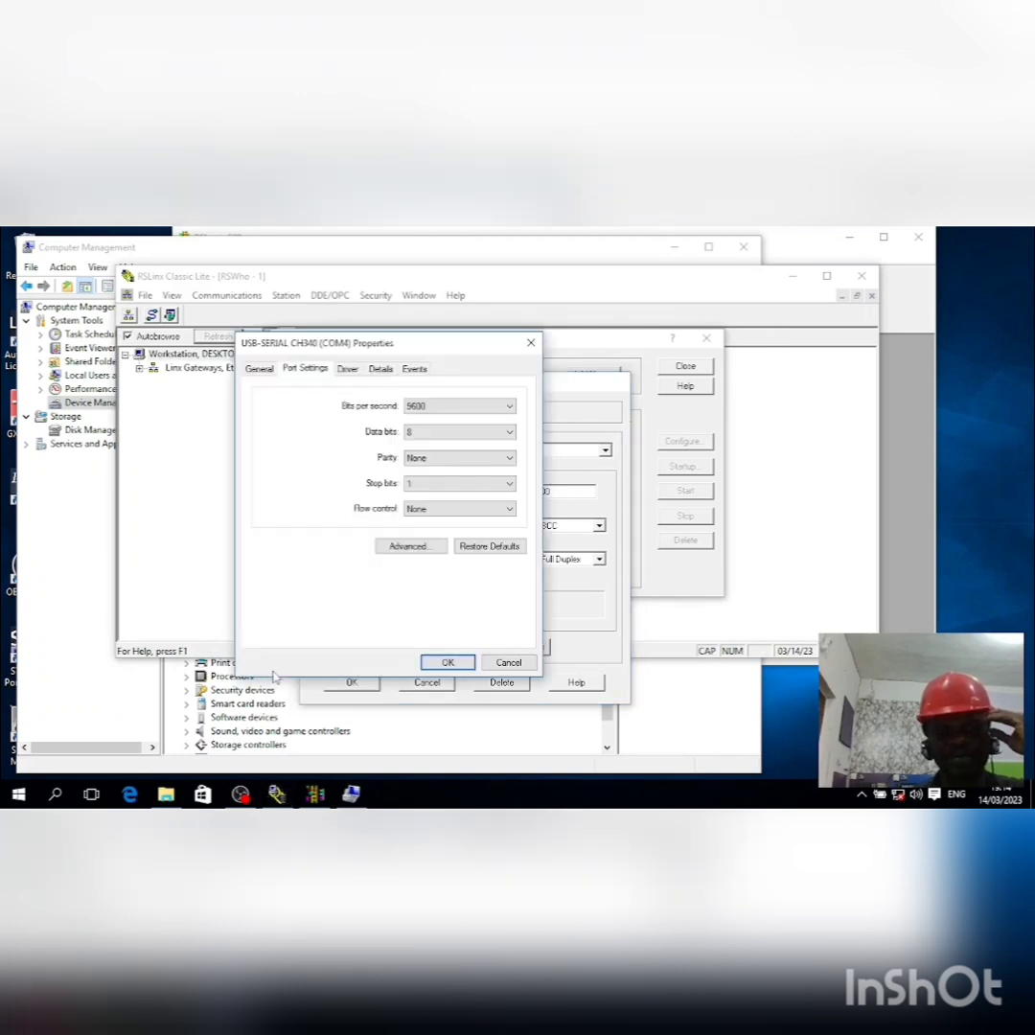
{"action": "left_click_drag", "start_coordinate": [412, 351], "coordinate": [924, 301]}
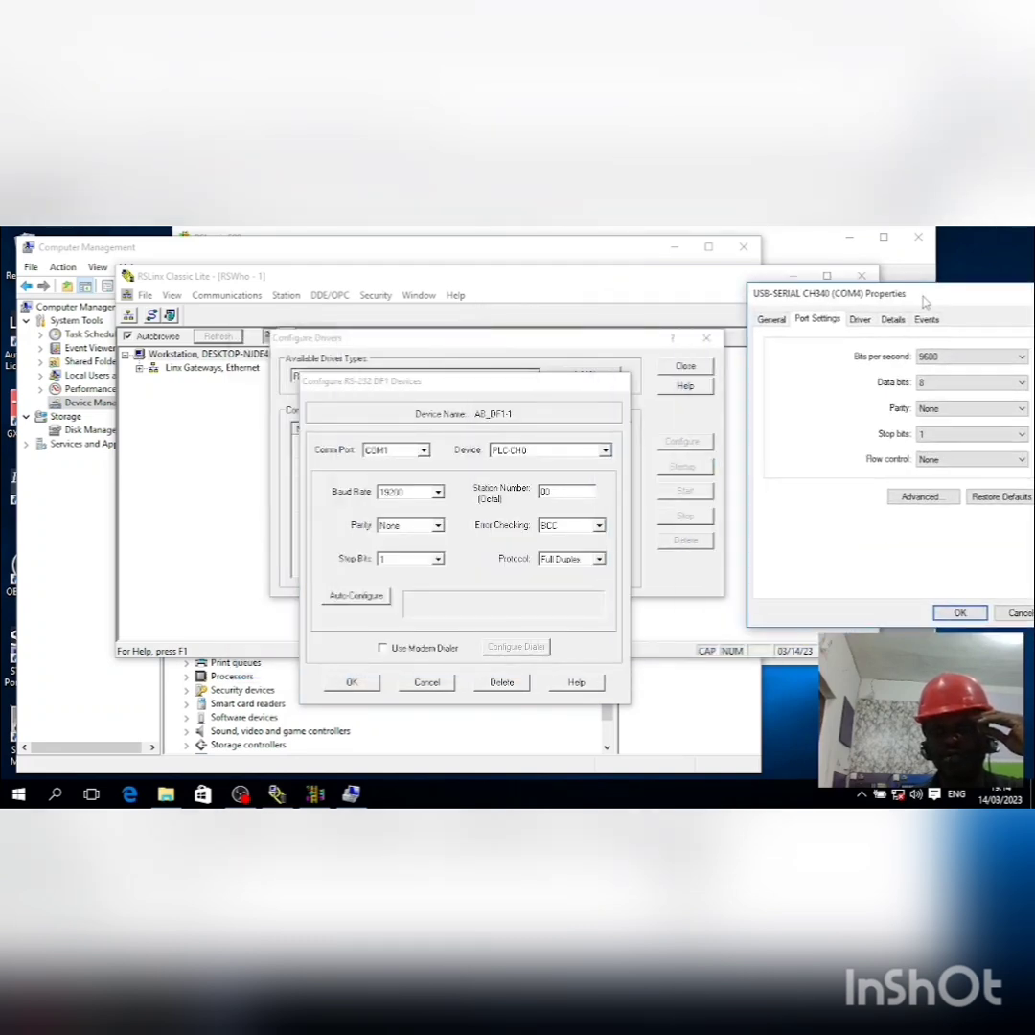
Step: Set the AB_DF1-1 driver's comm port to COM4 and its device to SLC-CH0/Micro/PanelView
{"action": "left_click", "coordinate": [424, 452]}
{"action": "left_click", "coordinate": [425, 484]}
{"action": "left_click", "coordinate": [405, 485]}
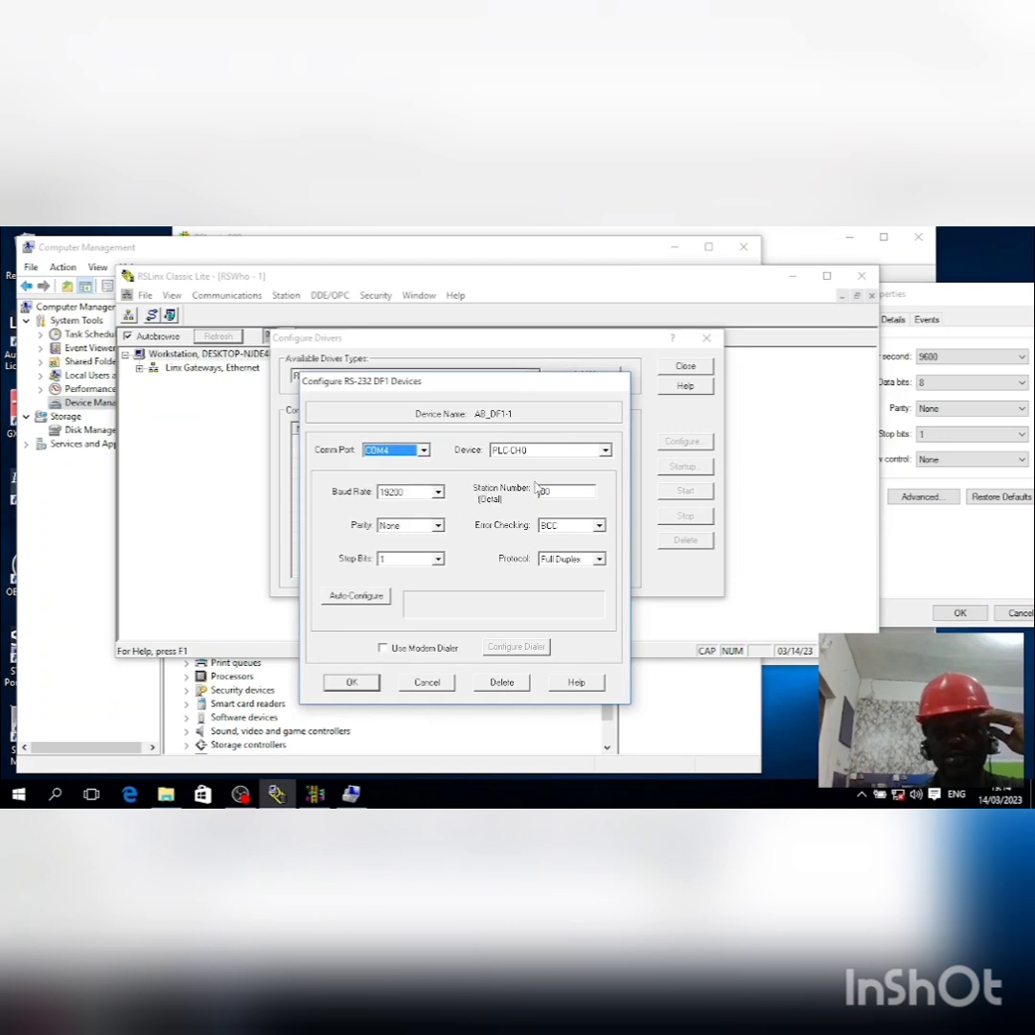
{"action": "left_click", "coordinate": [606, 451]}
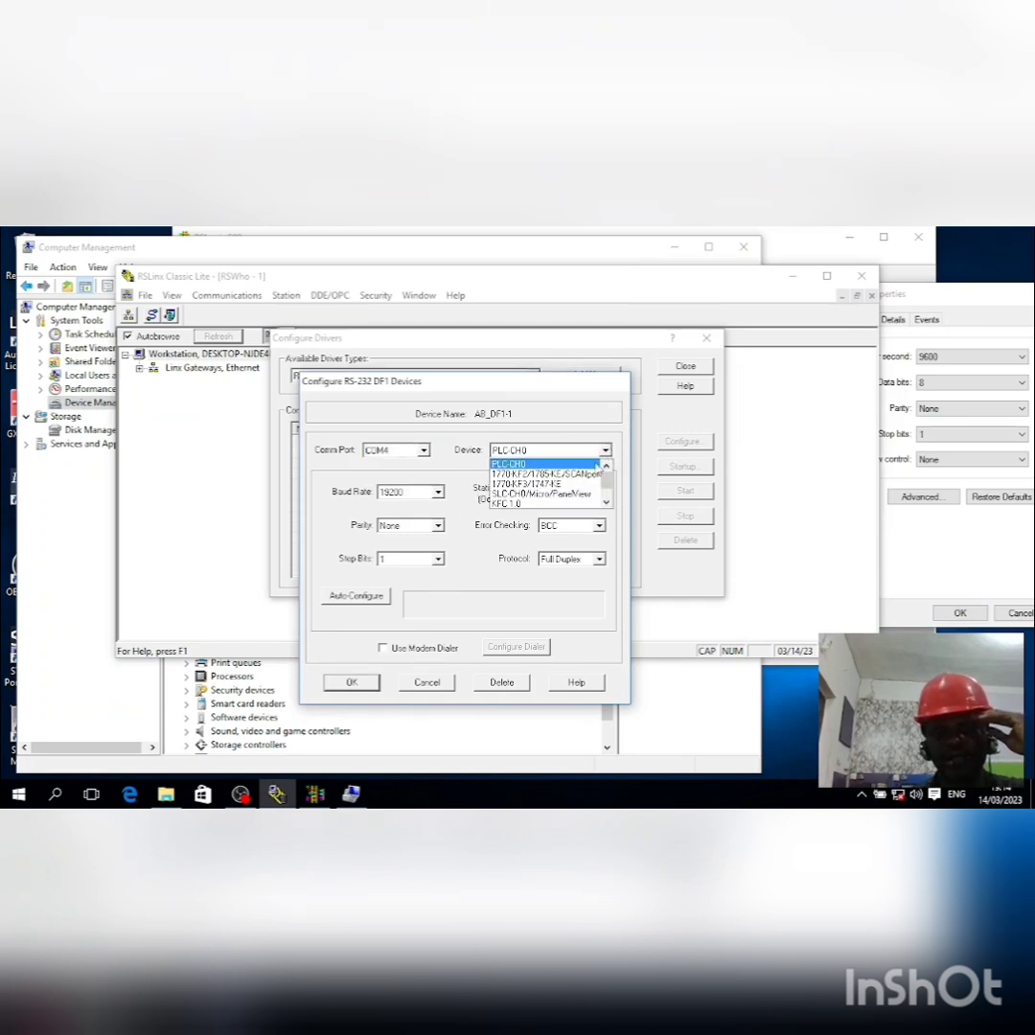
{"action": "left_click", "coordinate": [573, 495]}
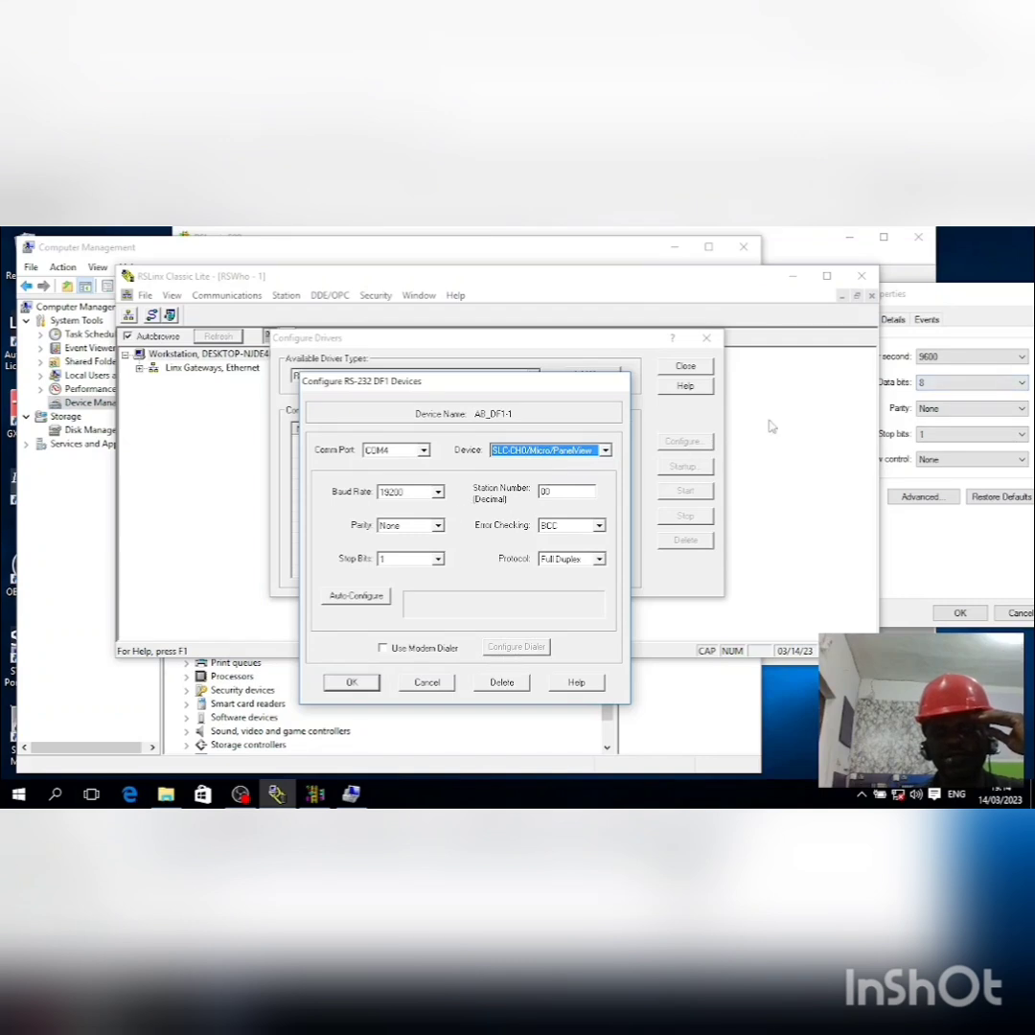
Step: Set the USB-SERIAL CH340 port's bits per second to 19200
{"action": "left_click", "coordinate": [972, 357]}
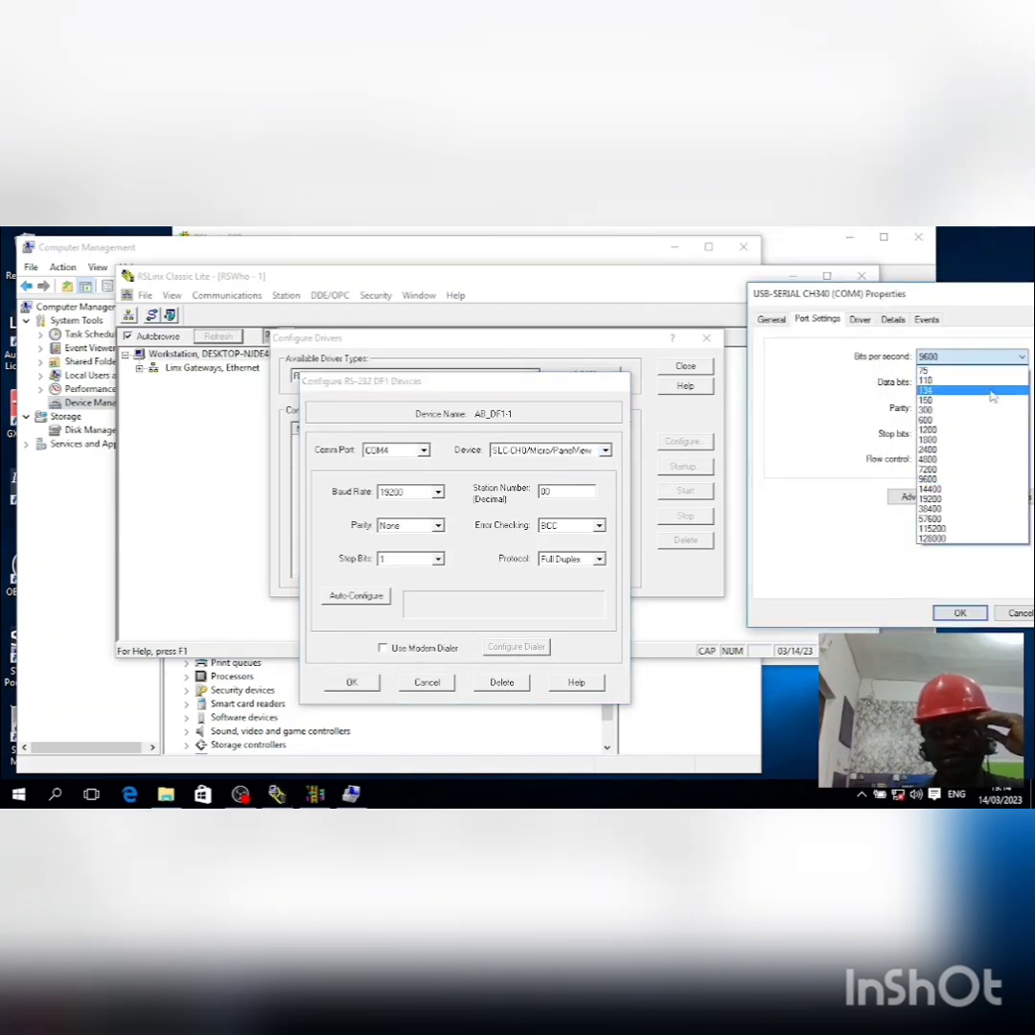
{"action": "left_click", "coordinate": [945, 505]}
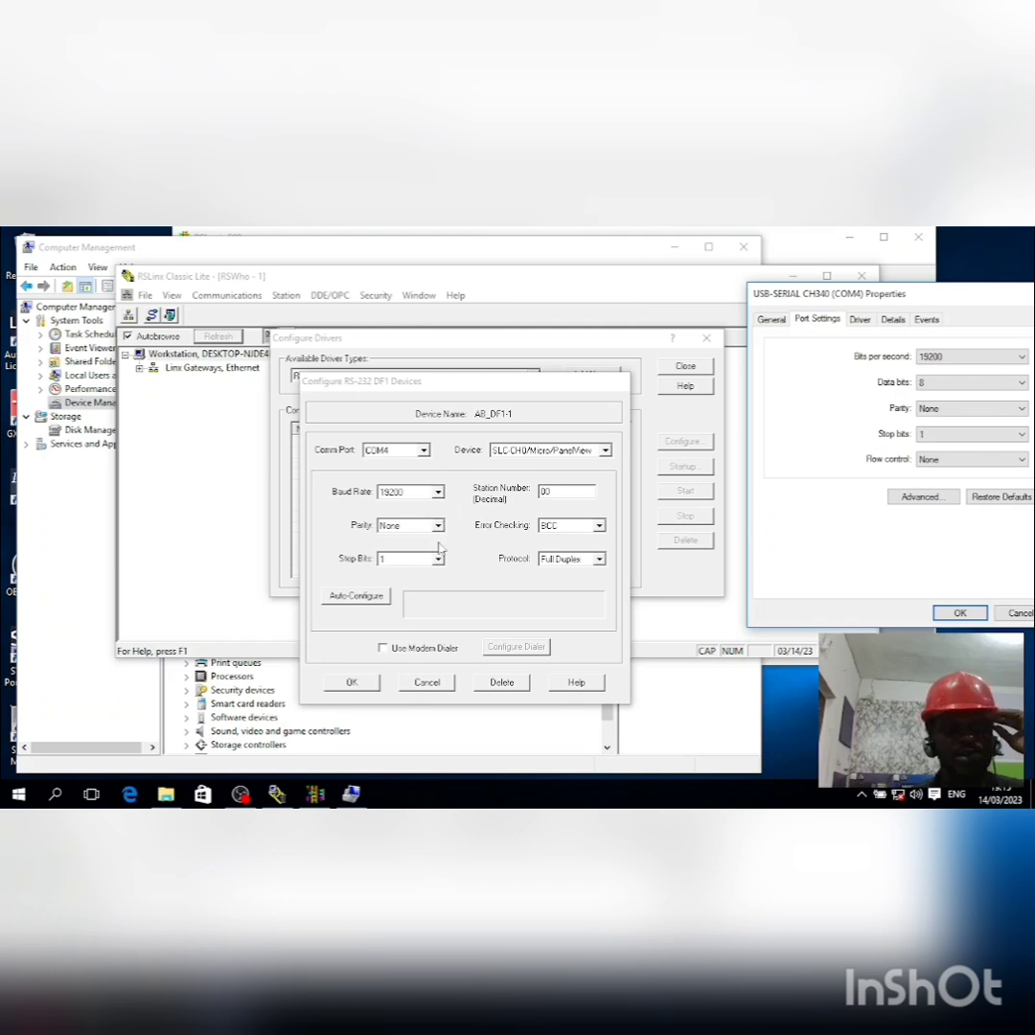
Step: Auto-configure the AB_DF1-1 driver on COM4, accept its settings and close the driver configuration
{"action": "left_click", "coordinate": [388, 453]}
{"action": "left_click", "coordinate": [388, 452]}
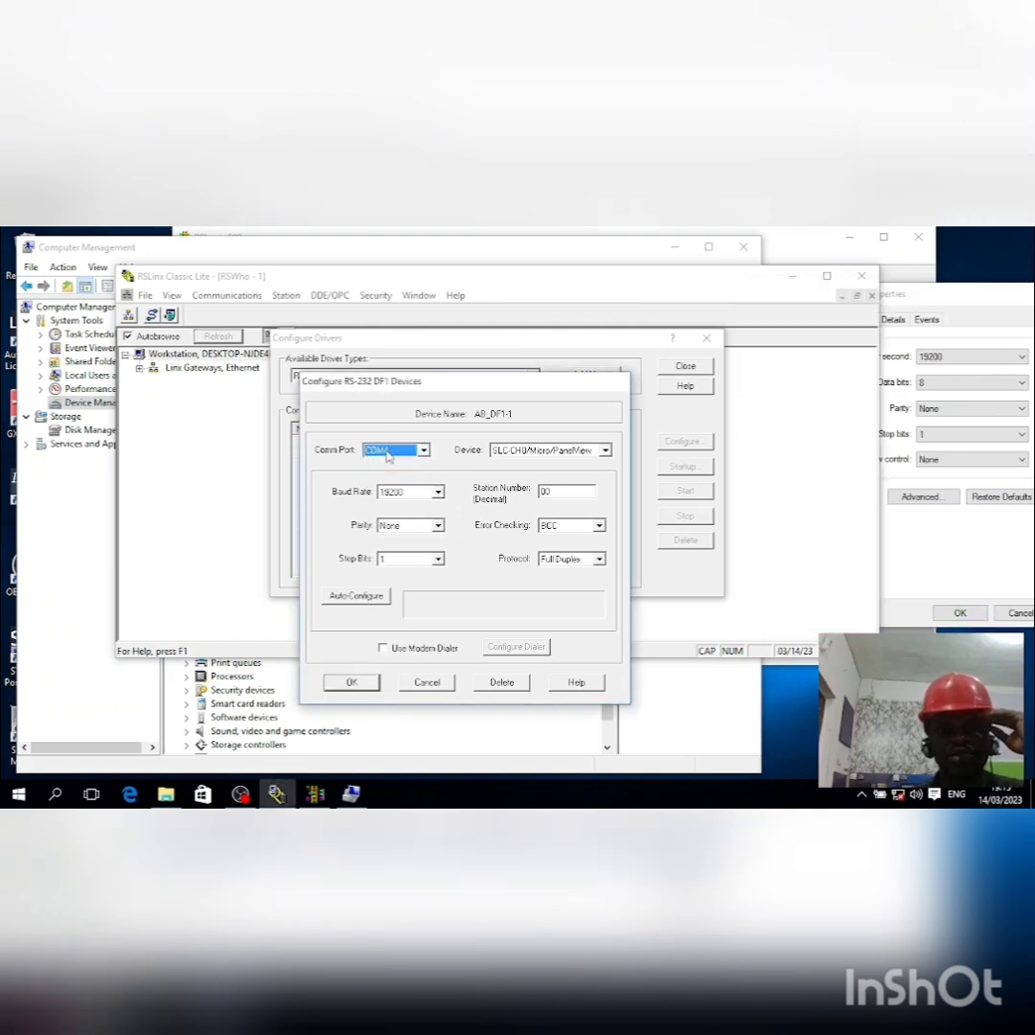
{"action": "left_click", "coordinate": [356, 597]}
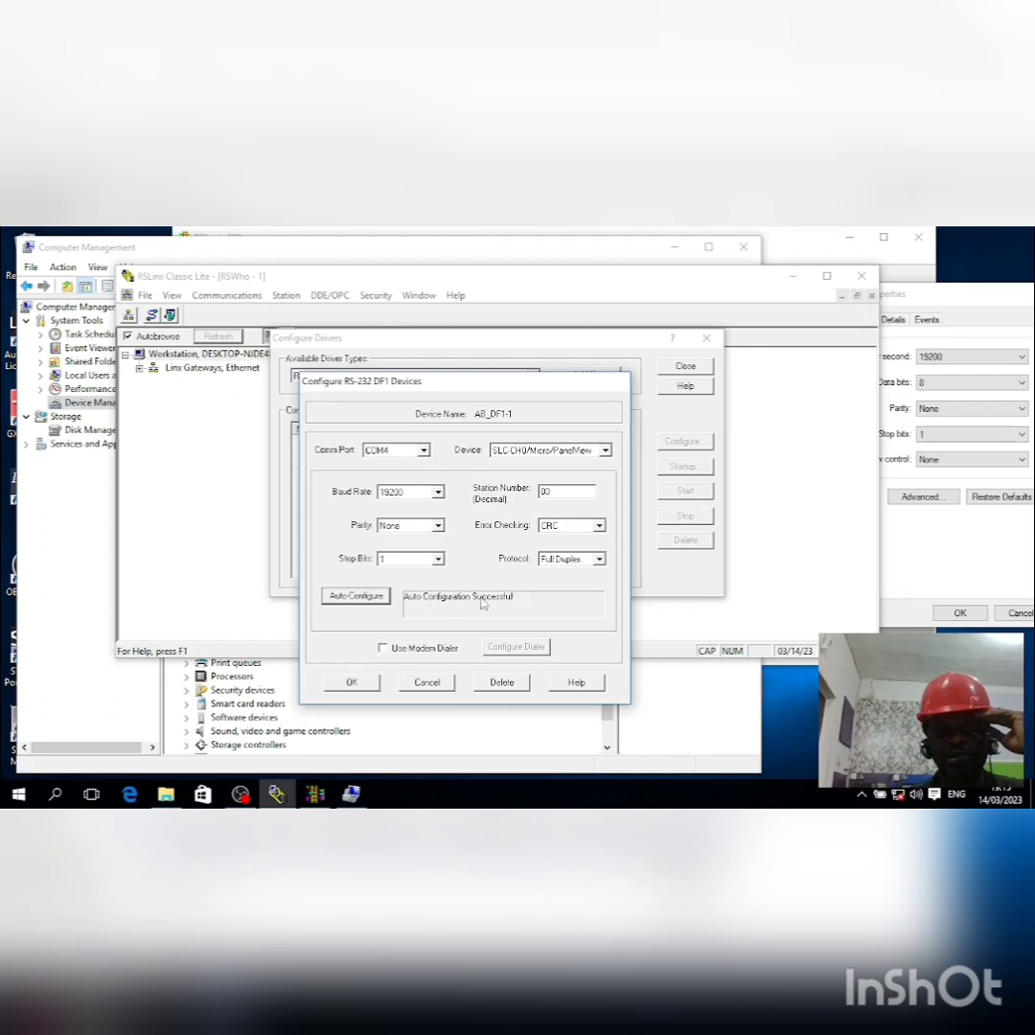
{"action": "left_click", "coordinate": [351, 684]}
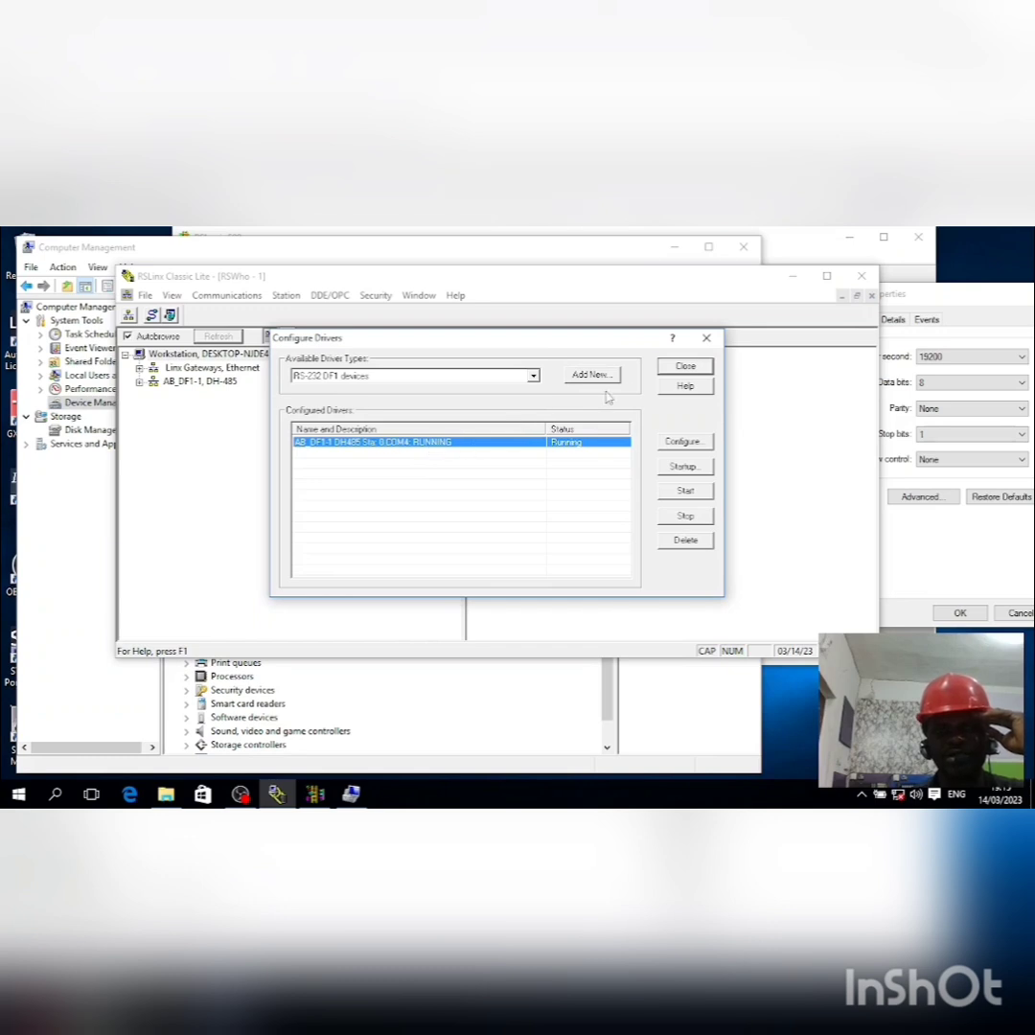
{"action": "left_click", "coordinate": [699, 373]}
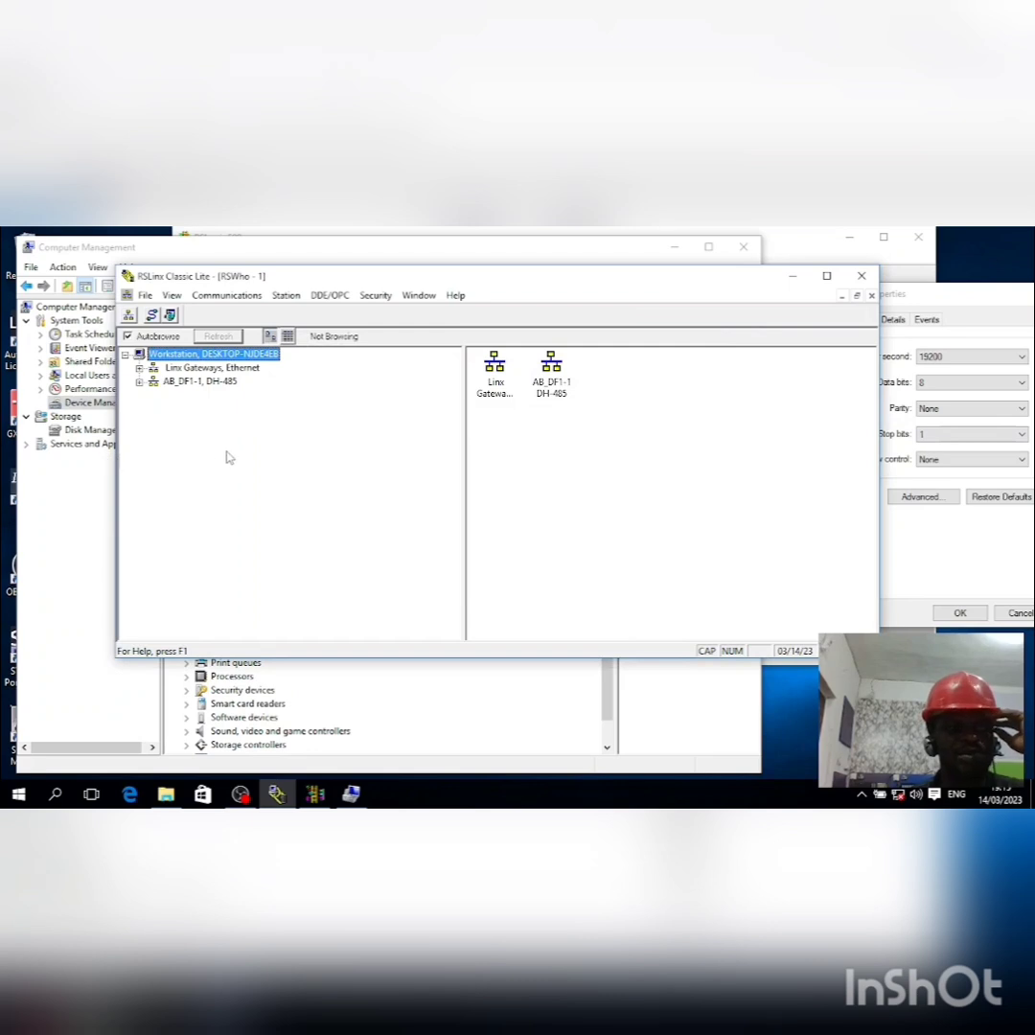
Step: Browse the AB_DF1-1 DH-485 network and select the MicroLogix 1200 controller at node 01
{"action": "left_click", "coordinate": [139, 382]}
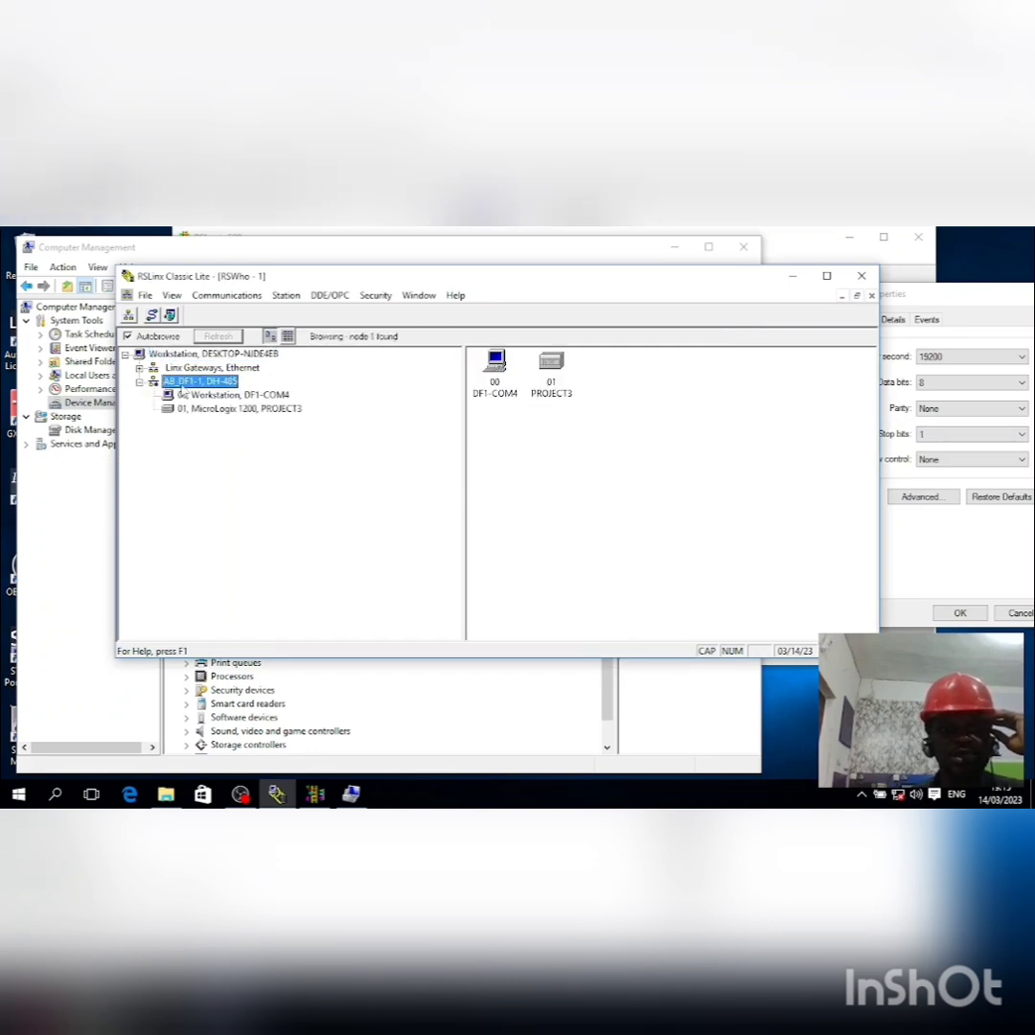
{"action": "left_click", "coordinate": [205, 410]}
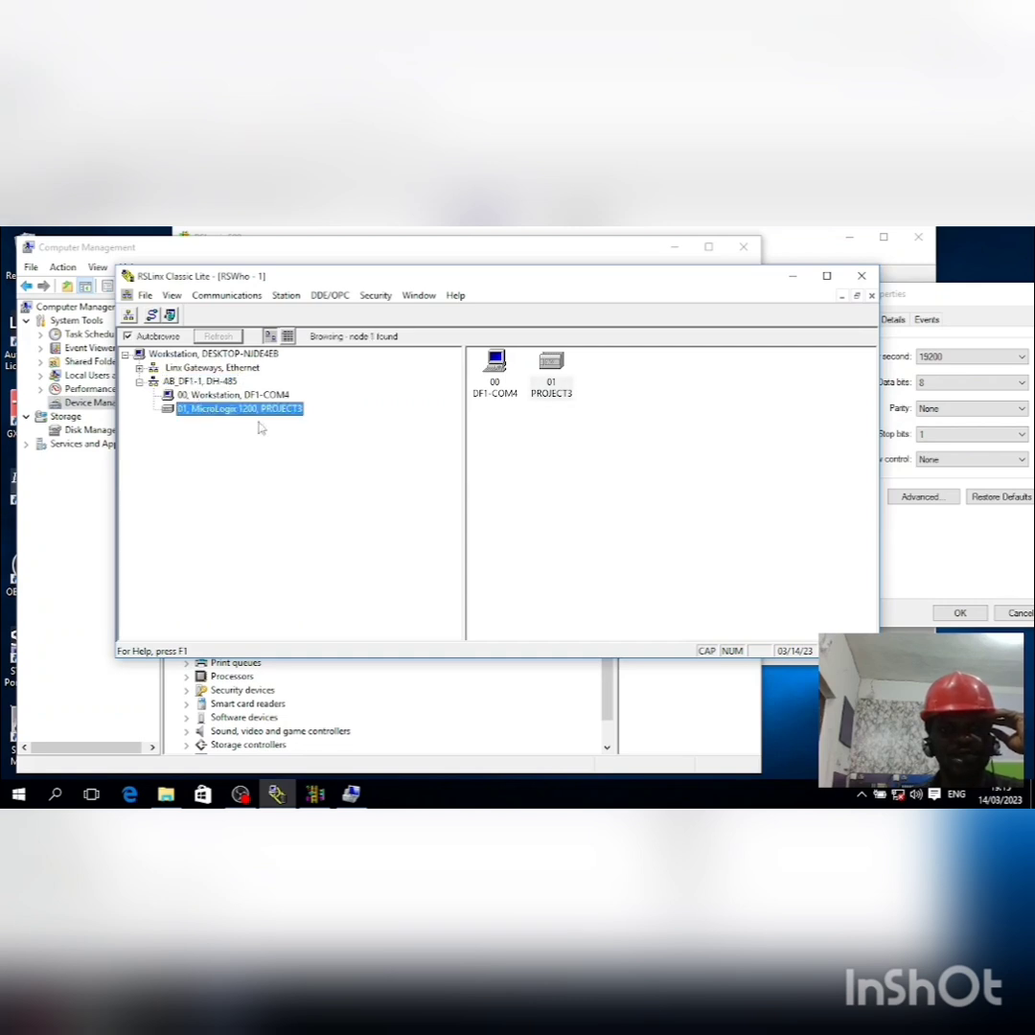
{"action": "left_click", "coordinate": [553, 374]}
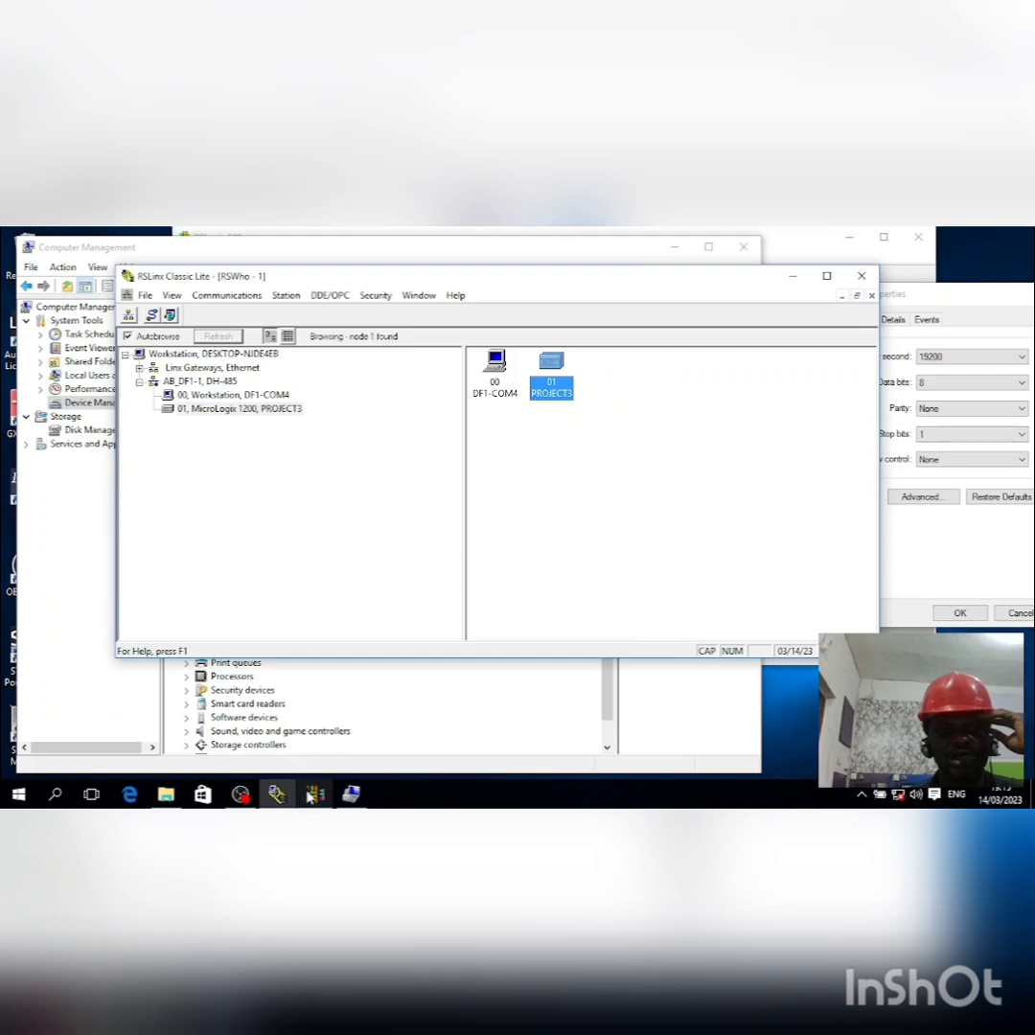
Step: Switch to RSLogix 500 and reposition its window on the desktop
{"action": "left_click", "coordinate": [19, 795]}
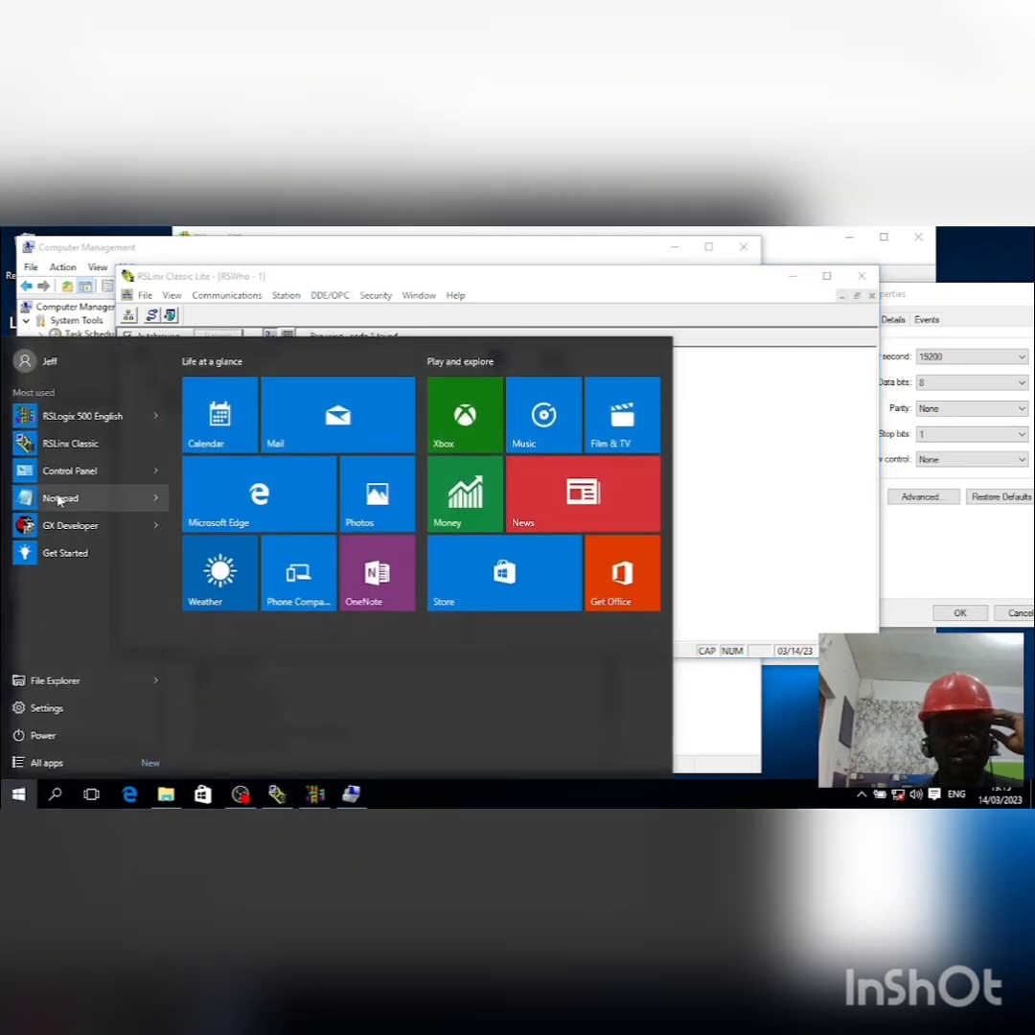
{"action": "left_click", "coordinate": [316, 794]}
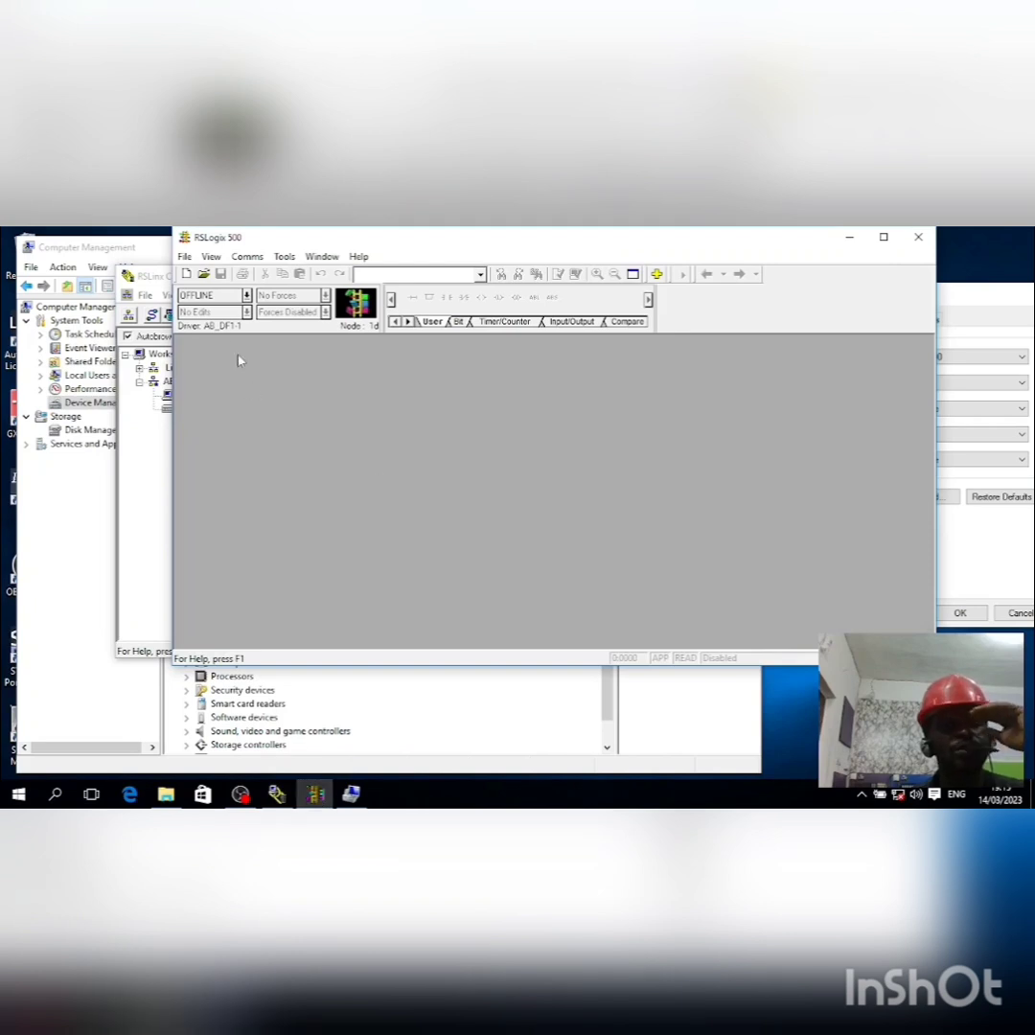
{"action": "left_click_drag", "start_coordinate": [503, 249], "coordinate": [484, 278]}
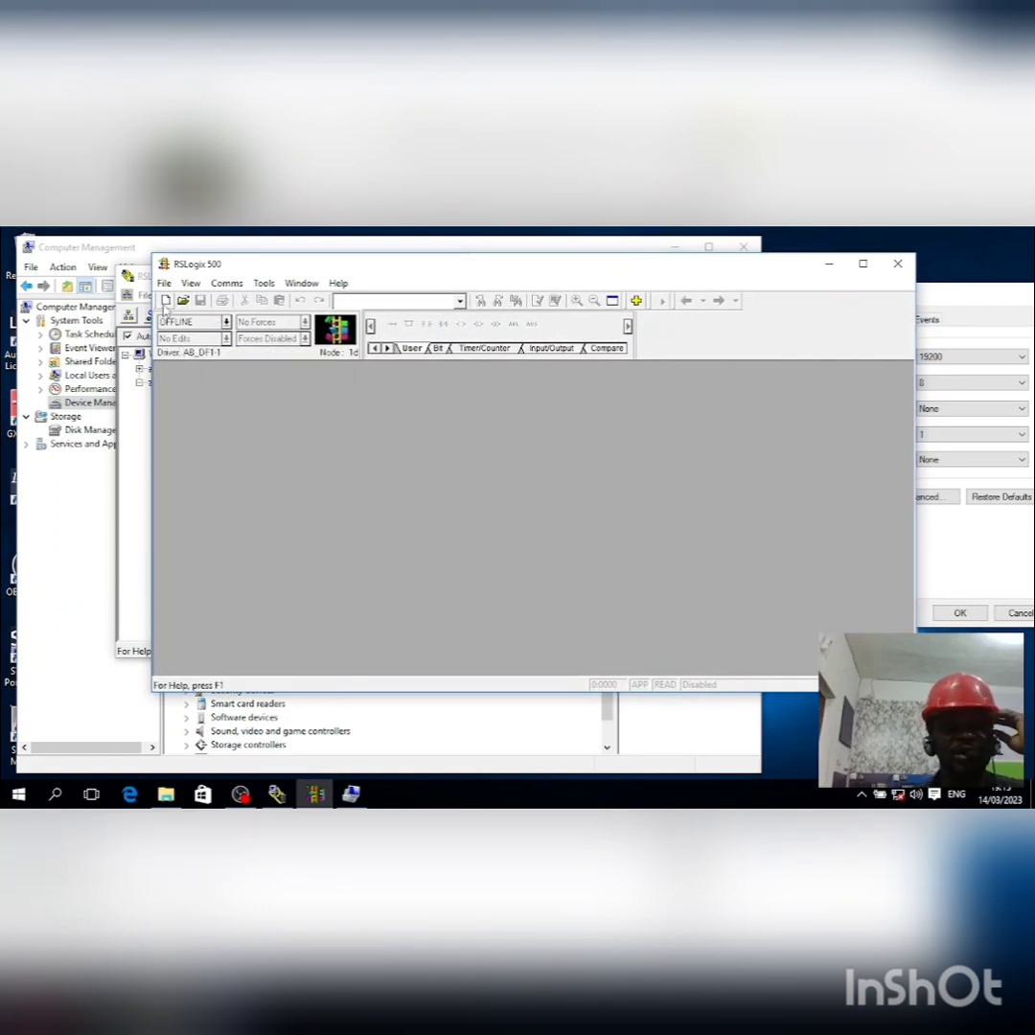
Step: Create a new project with processor name TRAIN 1 and processor type Bul.1762 MicroLogix 1200 Series C (1 or 2 Comm Ports)
{"action": "left_click", "coordinate": [165, 301]}
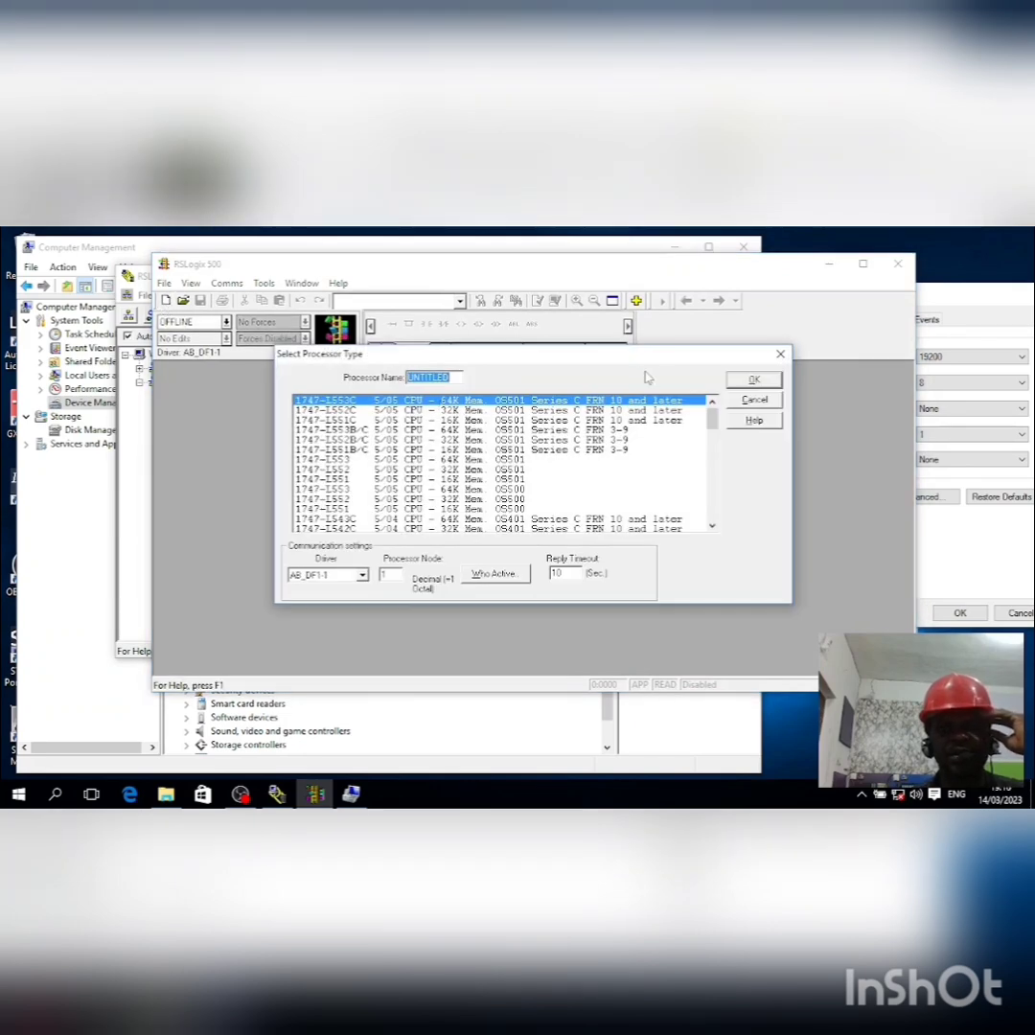
{"action": "left_click", "coordinate": [780, 354]}
{"action": "left_click", "coordinate": [164, 284]}
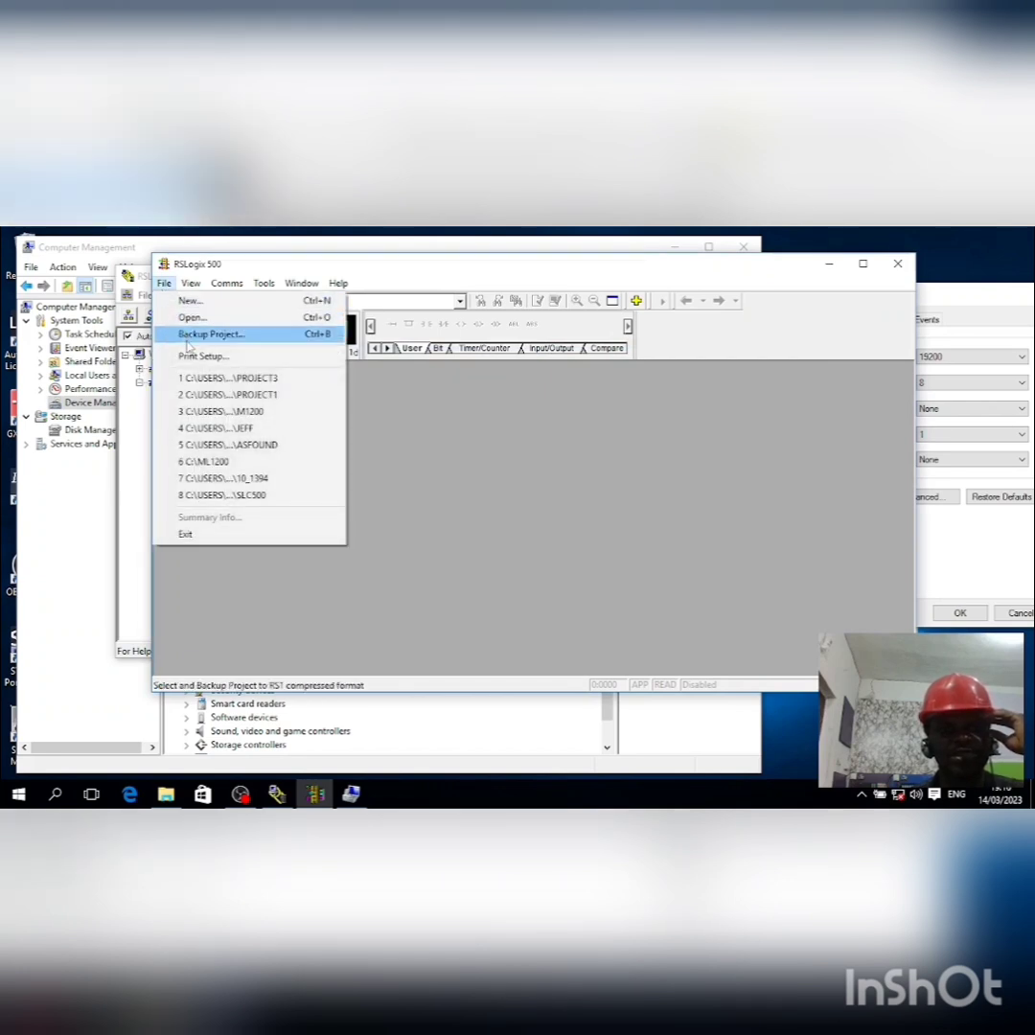
{"action": "left_click", "coordinate": [190, 305]}
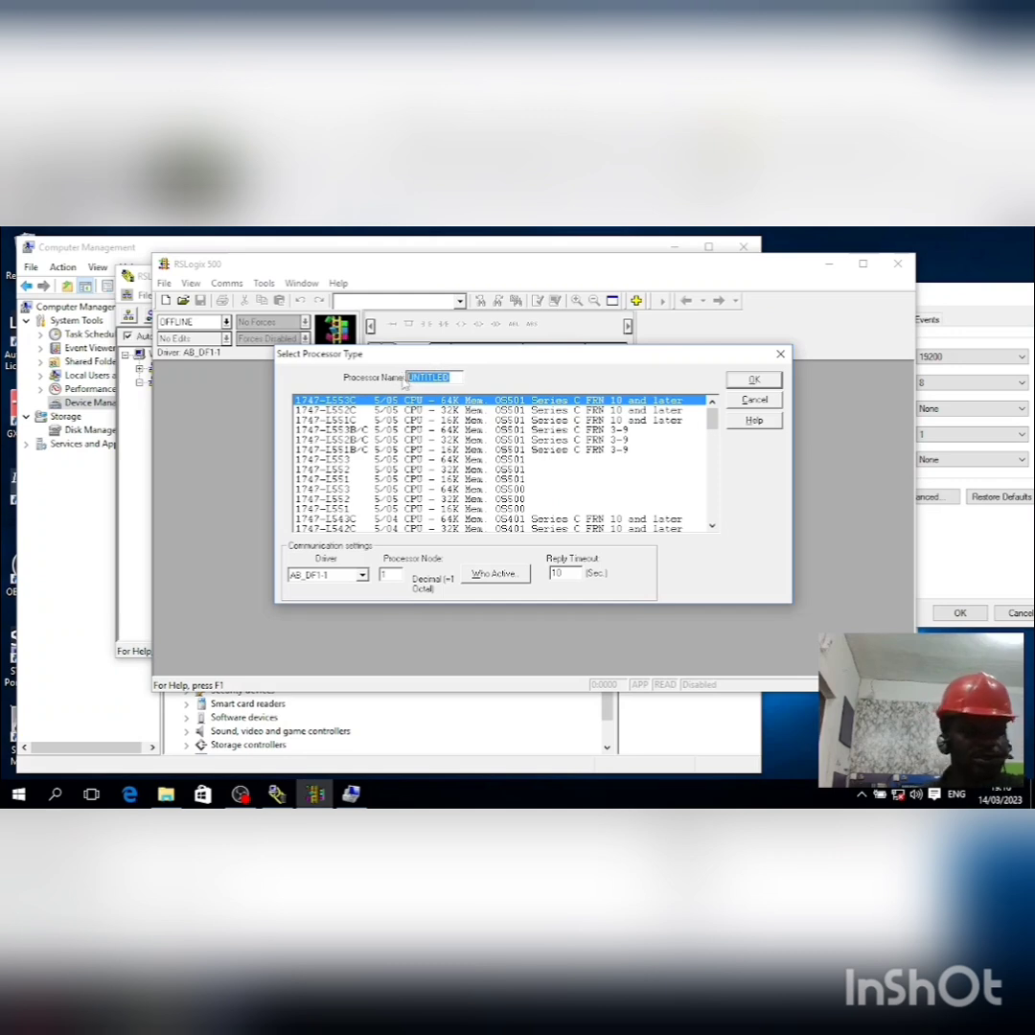
{"action": "type", "text": "TF"}
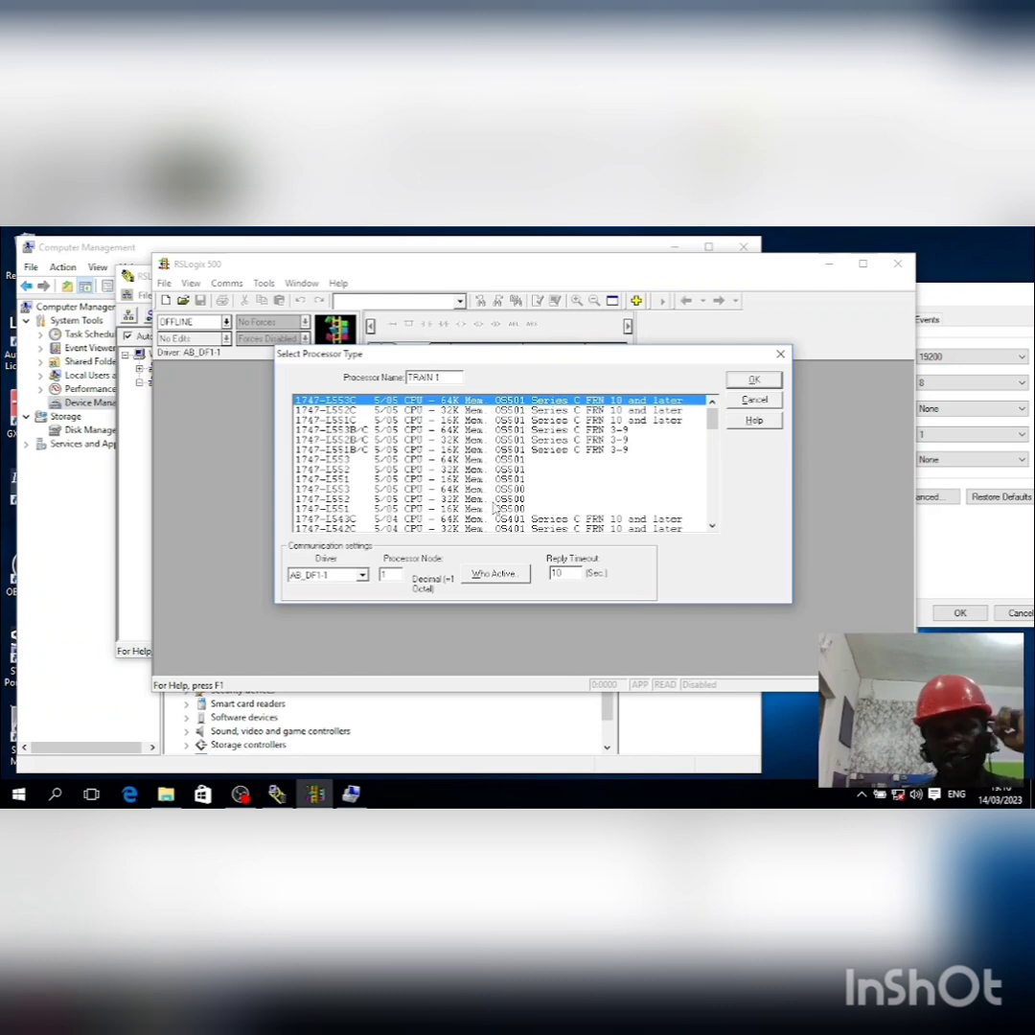
{"action": "left_click_drag", "start_coordinate": [714, 419], "coordinate": [715, 469]}
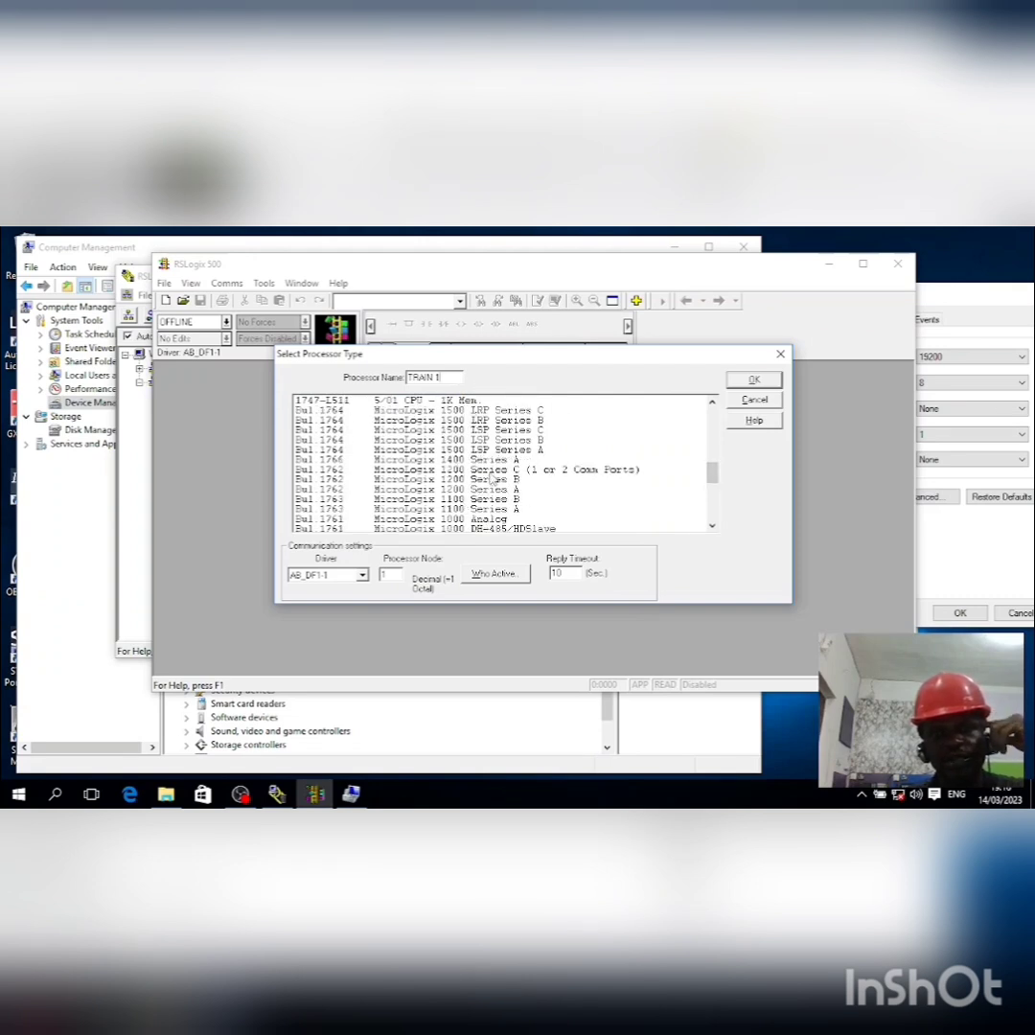
{"action": "left_click", "coordinate": [493, 471]}
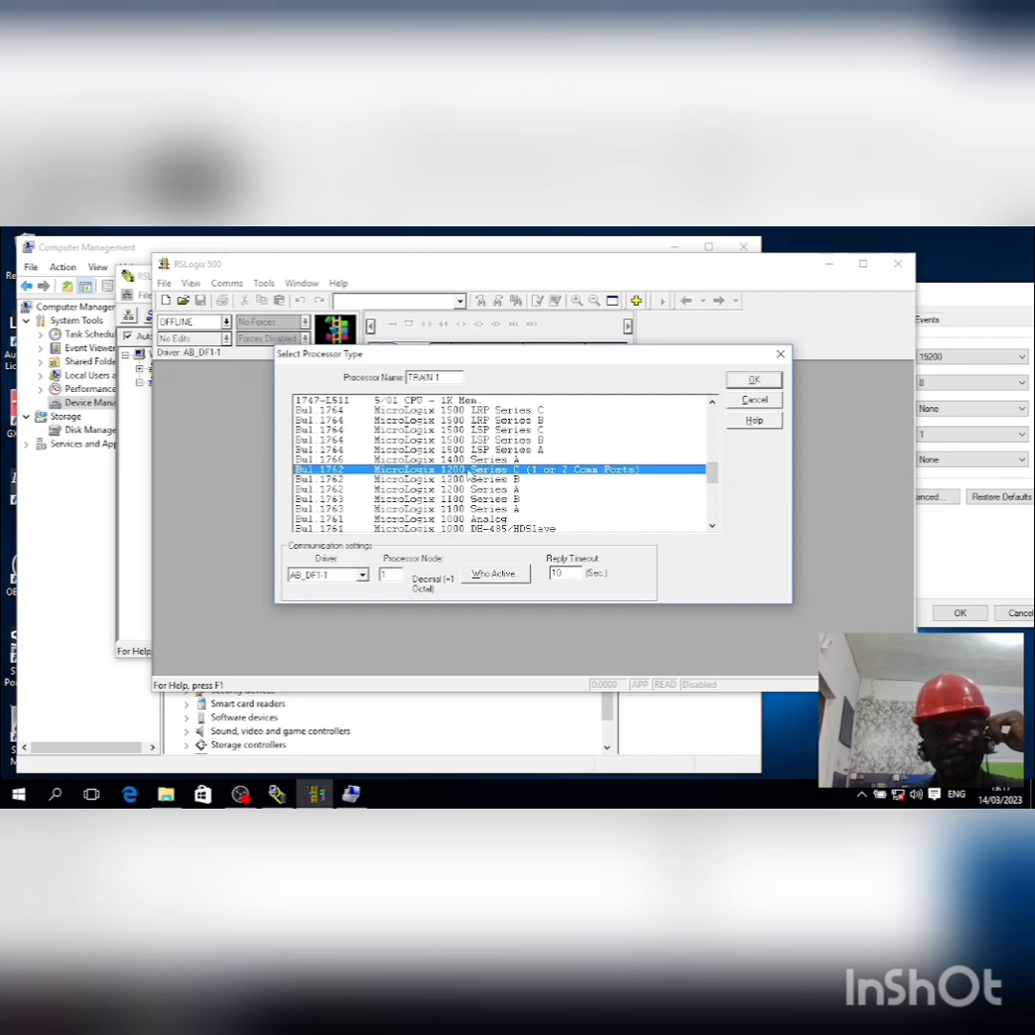
{"action": "left_click", "coordinate": [753, 382]}
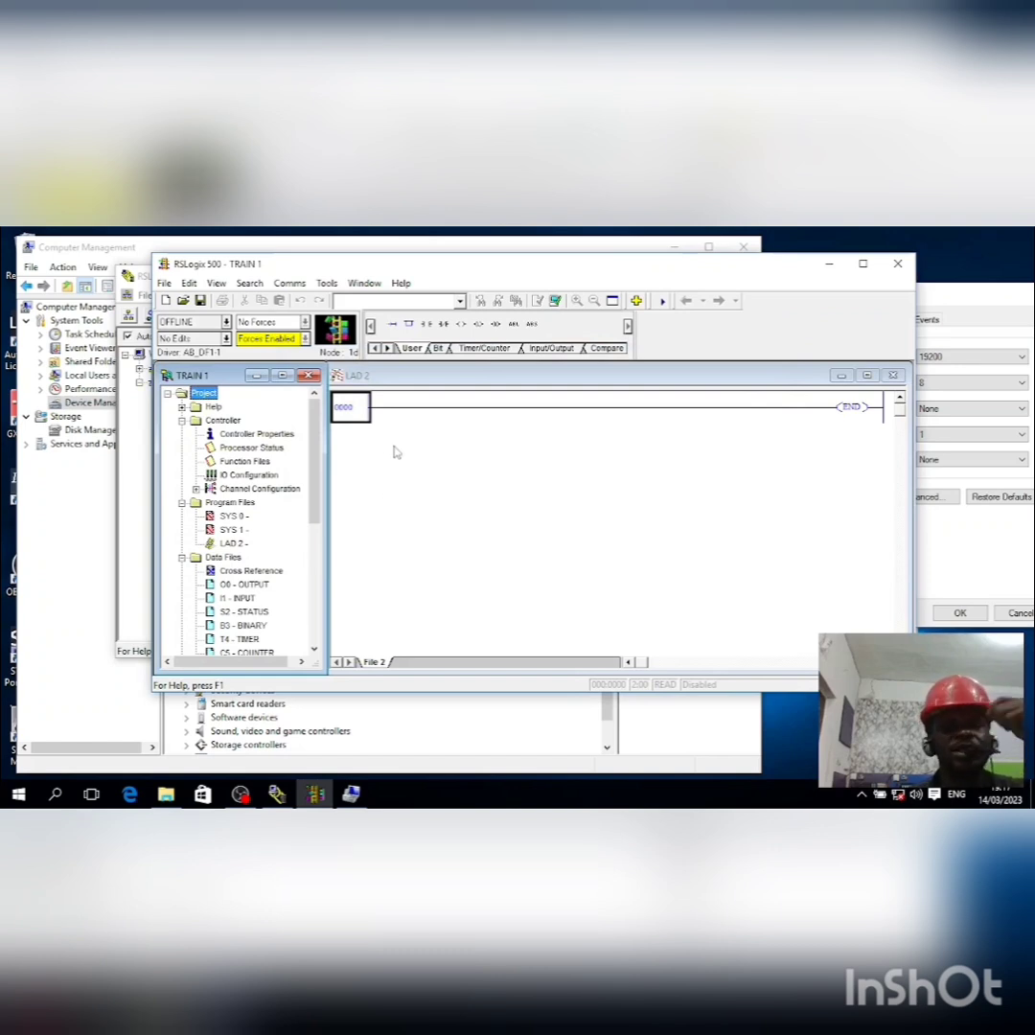
Step: Insert a normally open contact on rung 0000 of LAD 2 and assign it address I:0/0
{"action": "left_click", "coordinate": [351, 410]}
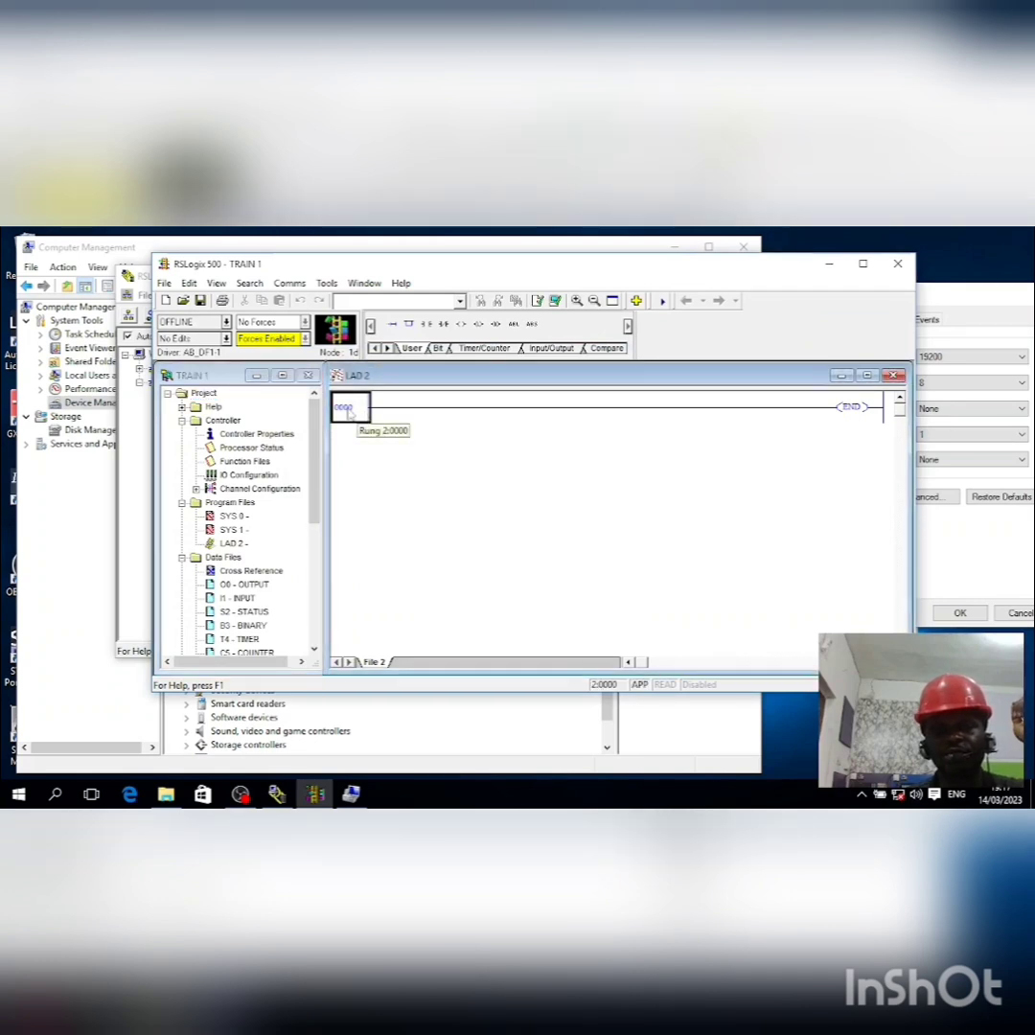
{"action": "left_click", "coordinate": [351, 411]}
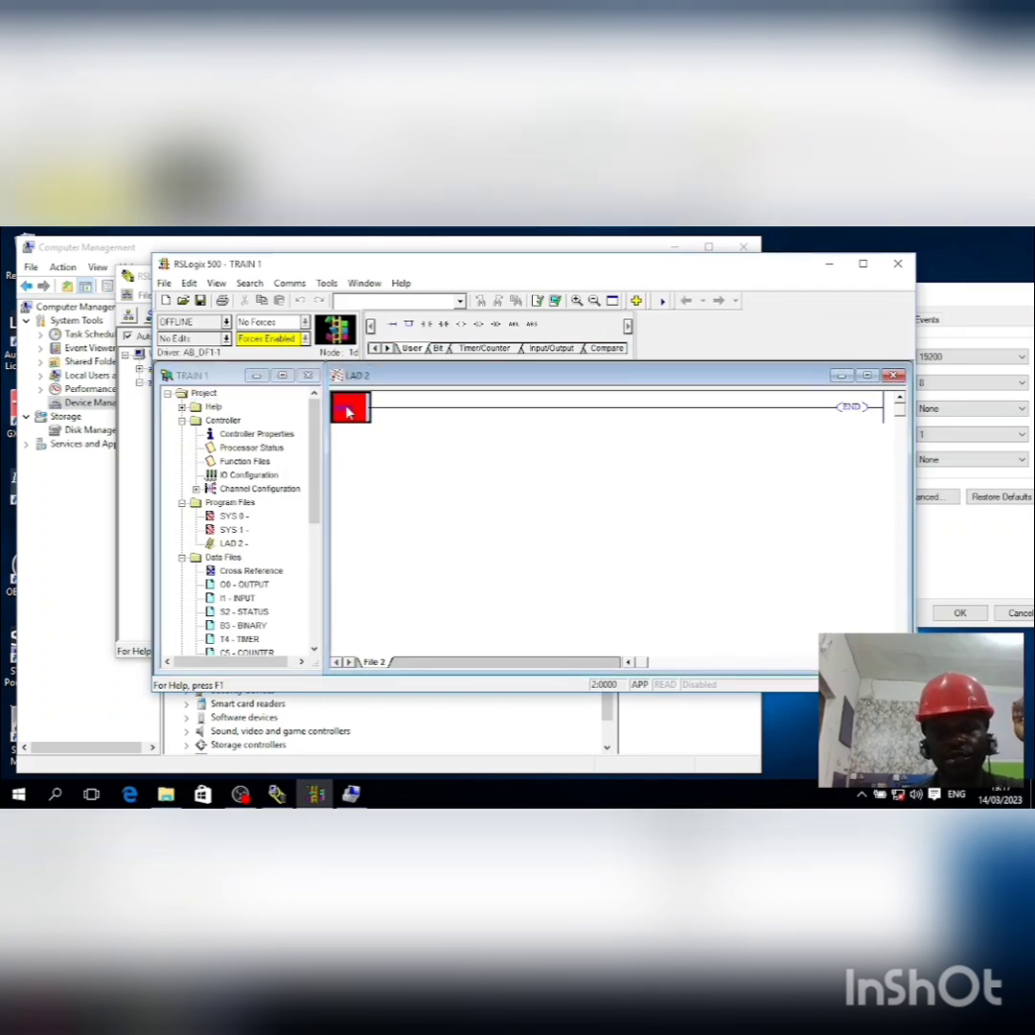
{"action": "left_click", "coordinate": [426, 328]}
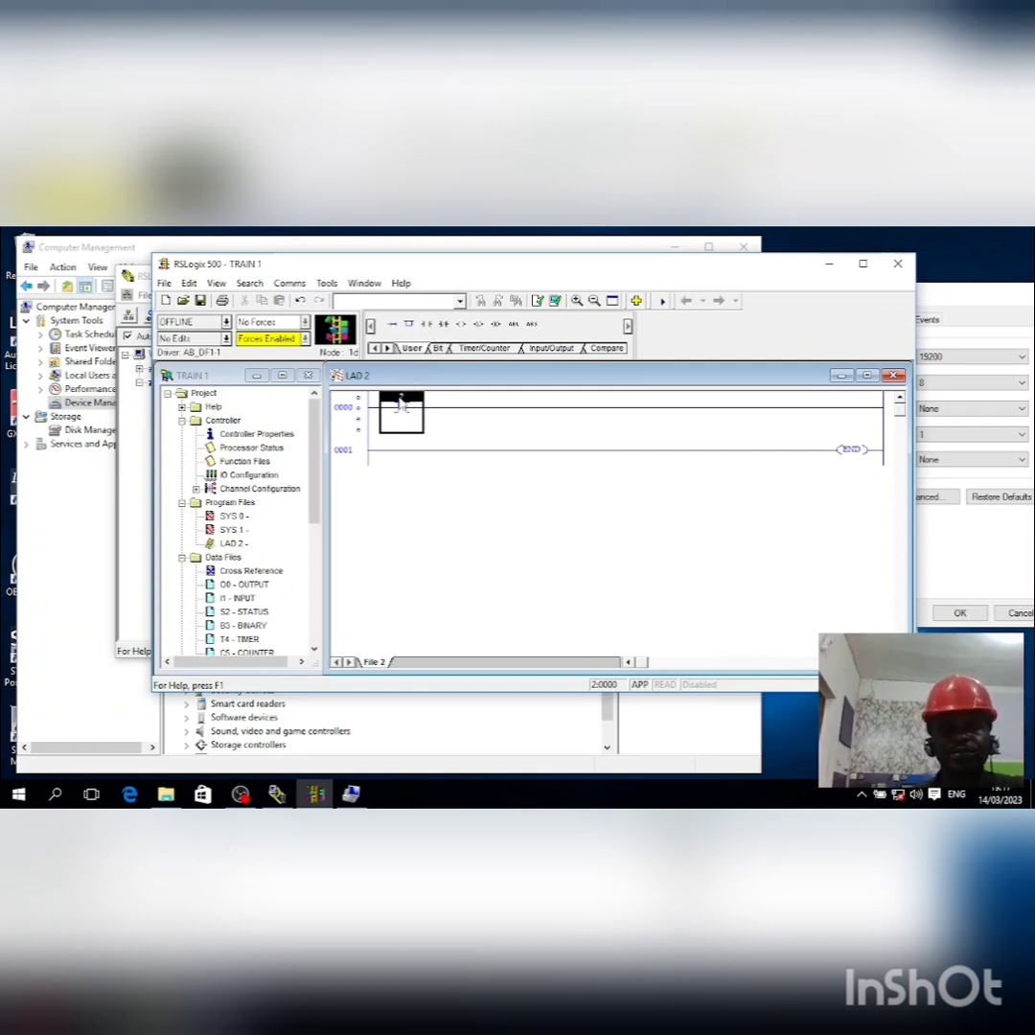
{"action": "double_click", "coordinate": [400, 401]}
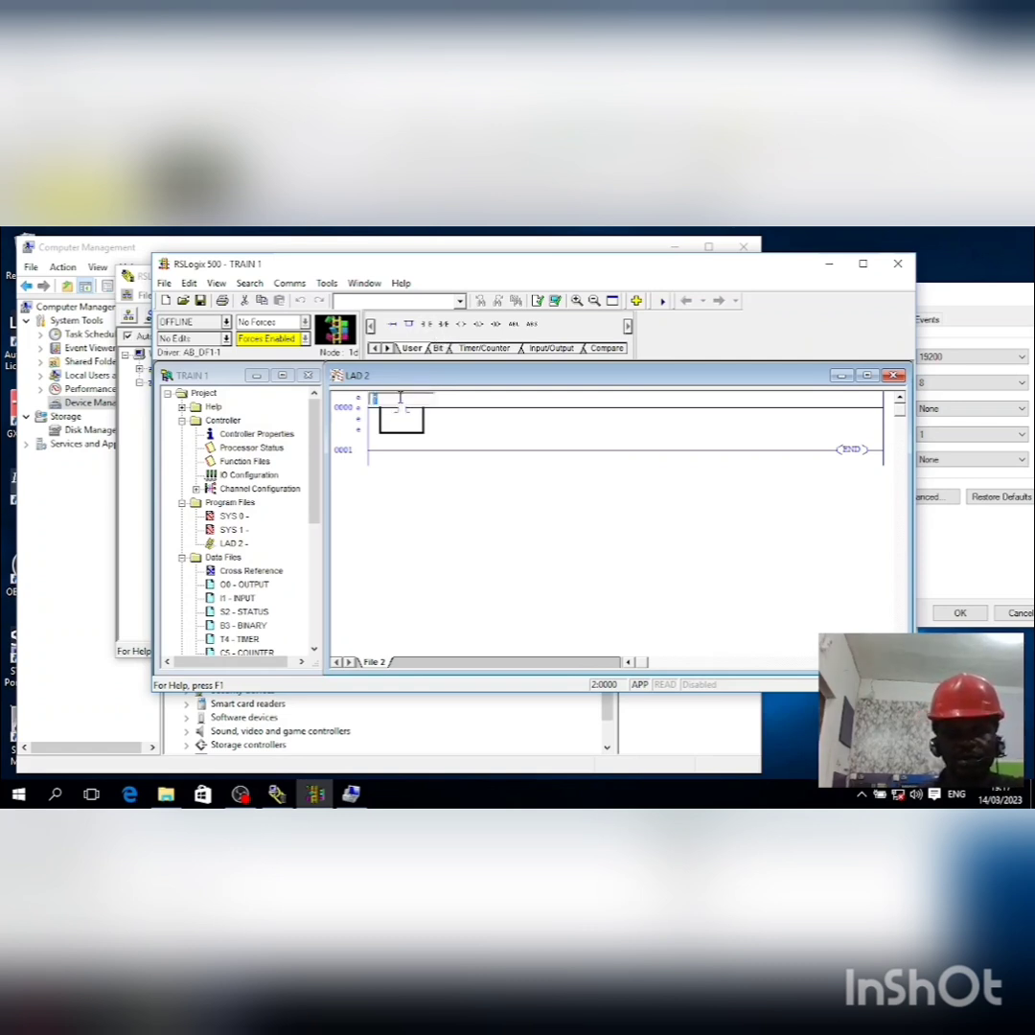
{"action": "type", "text": "I:"}
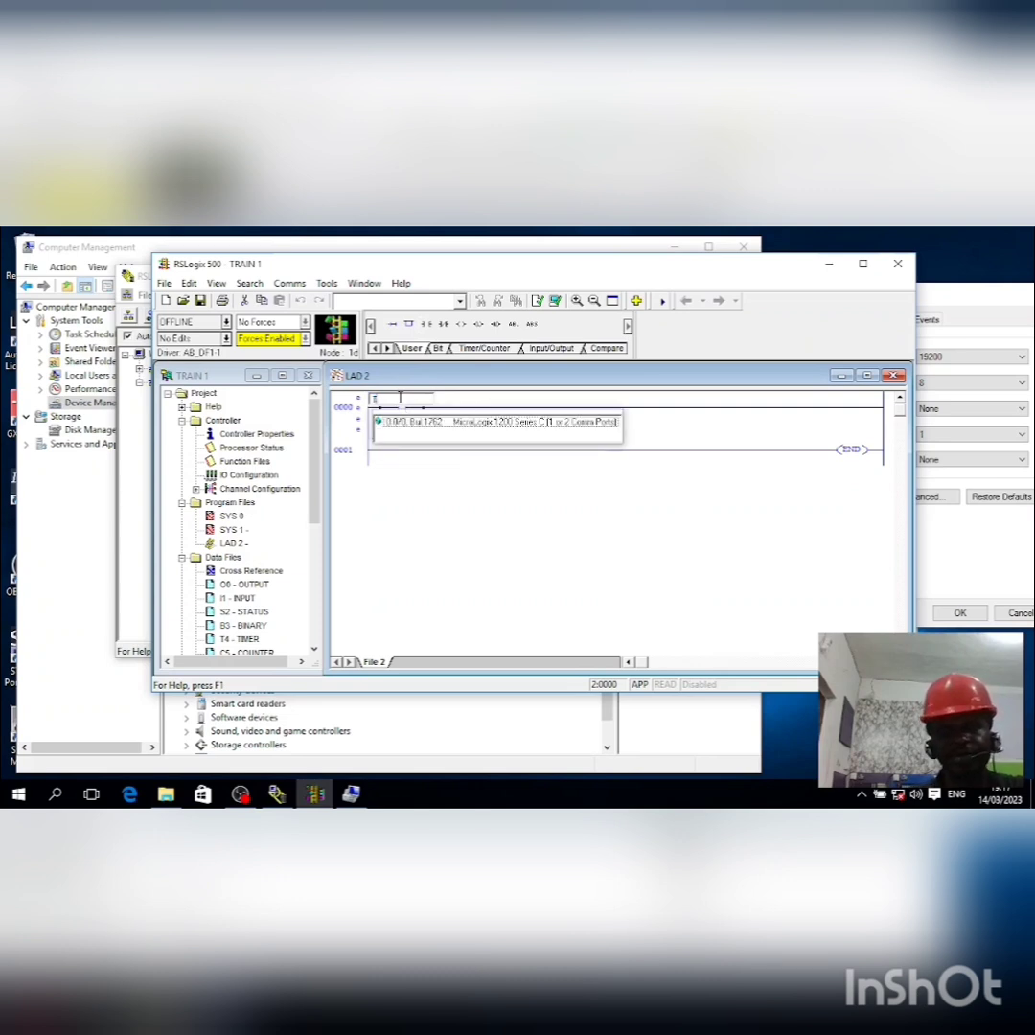
{"action": "key", "text": "Return"}
{"action": "key", "text": "Return"}
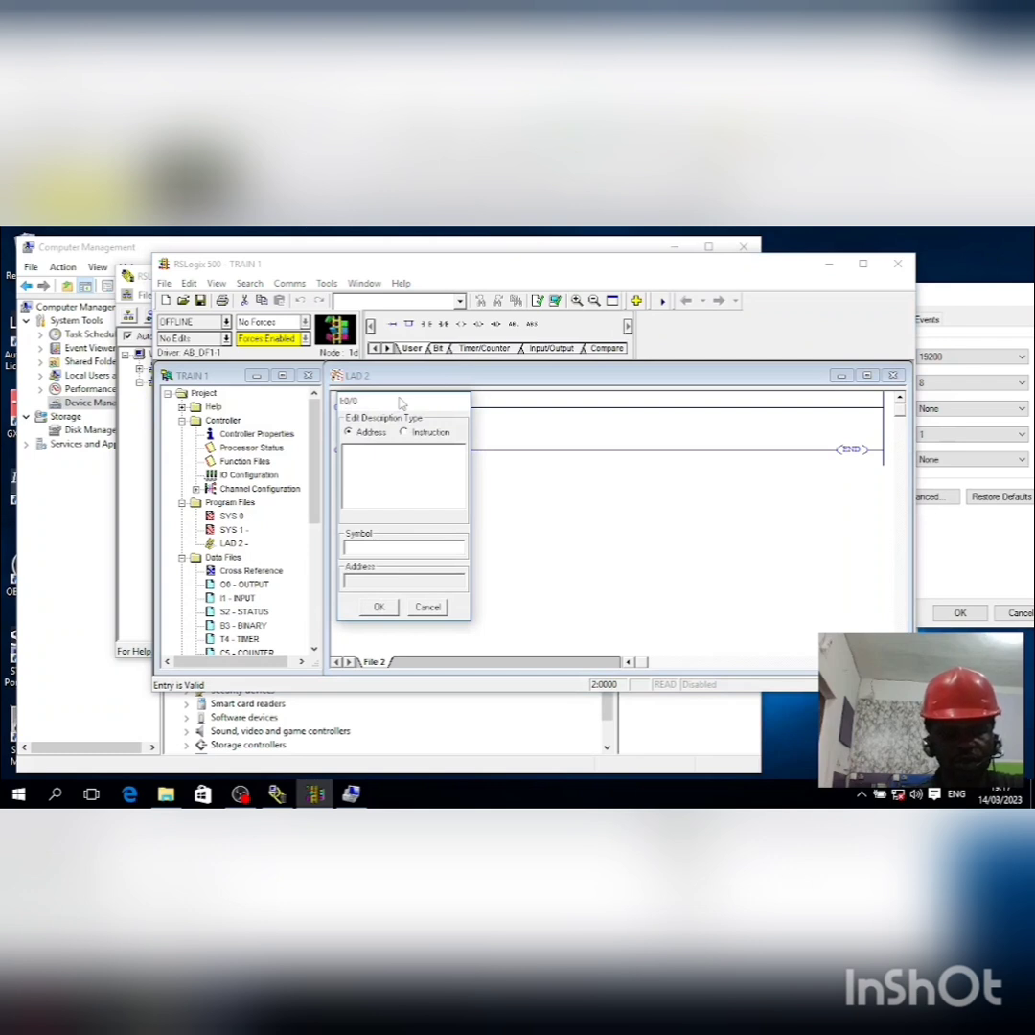
Step: Give input I:0/0 the address description Motor Start Switch and the symbol SW1
{"action": "type", "text": "Start"}
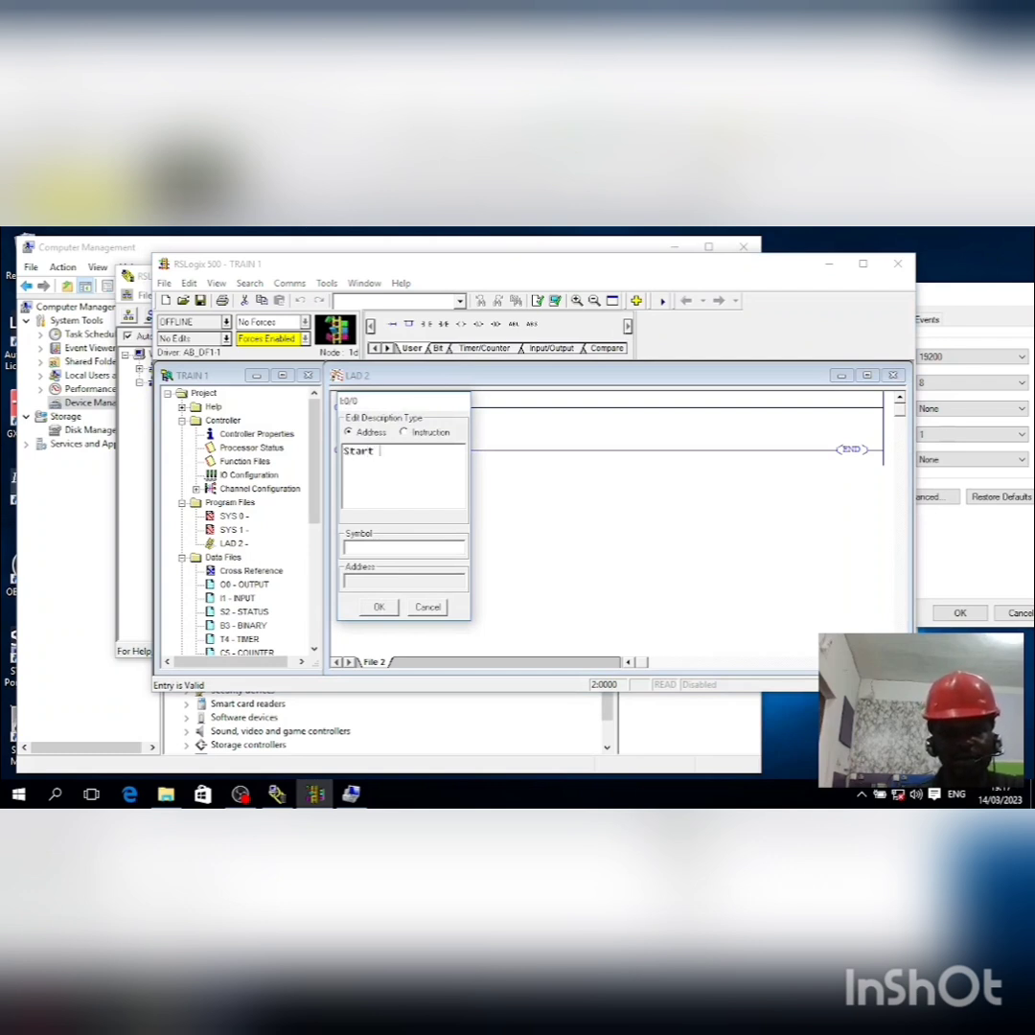
{"action": "type", "text": " Switch"}
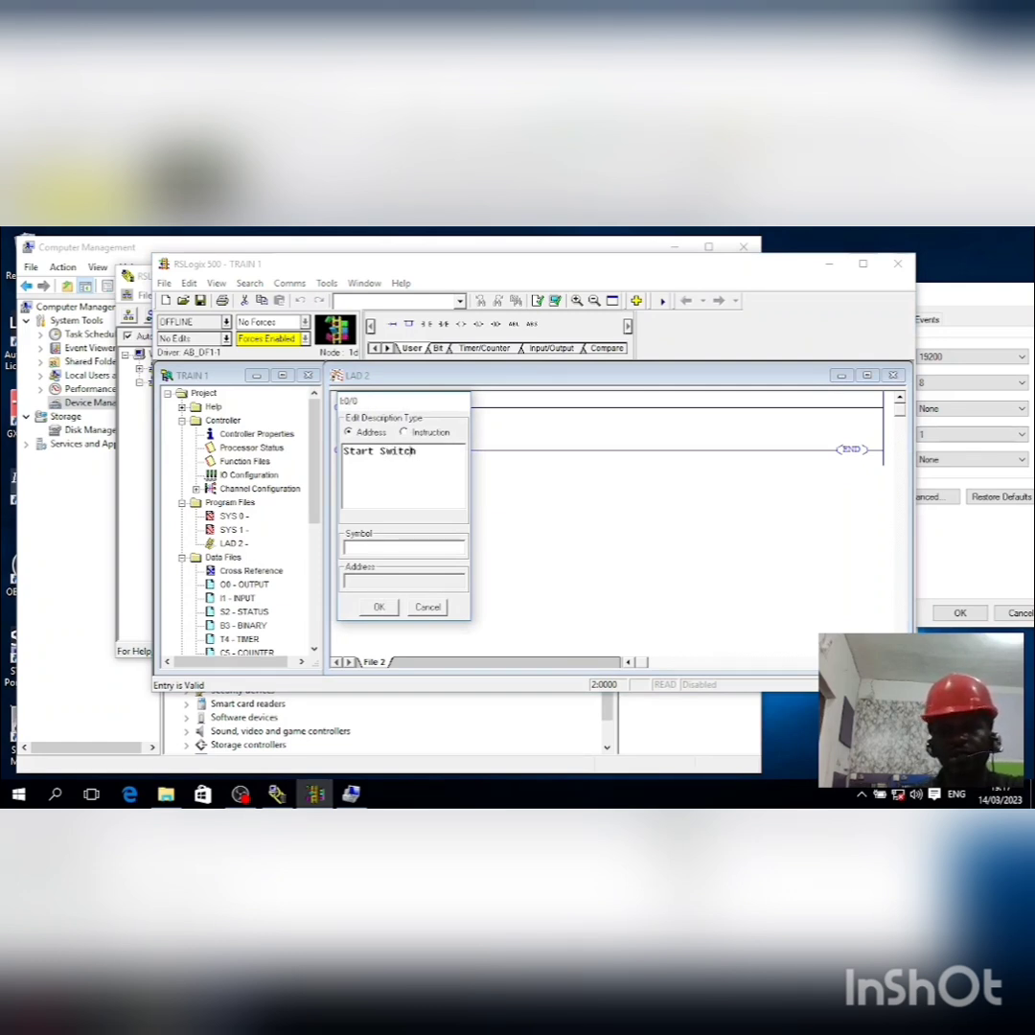
{"action": "type", "text": "Motor"}
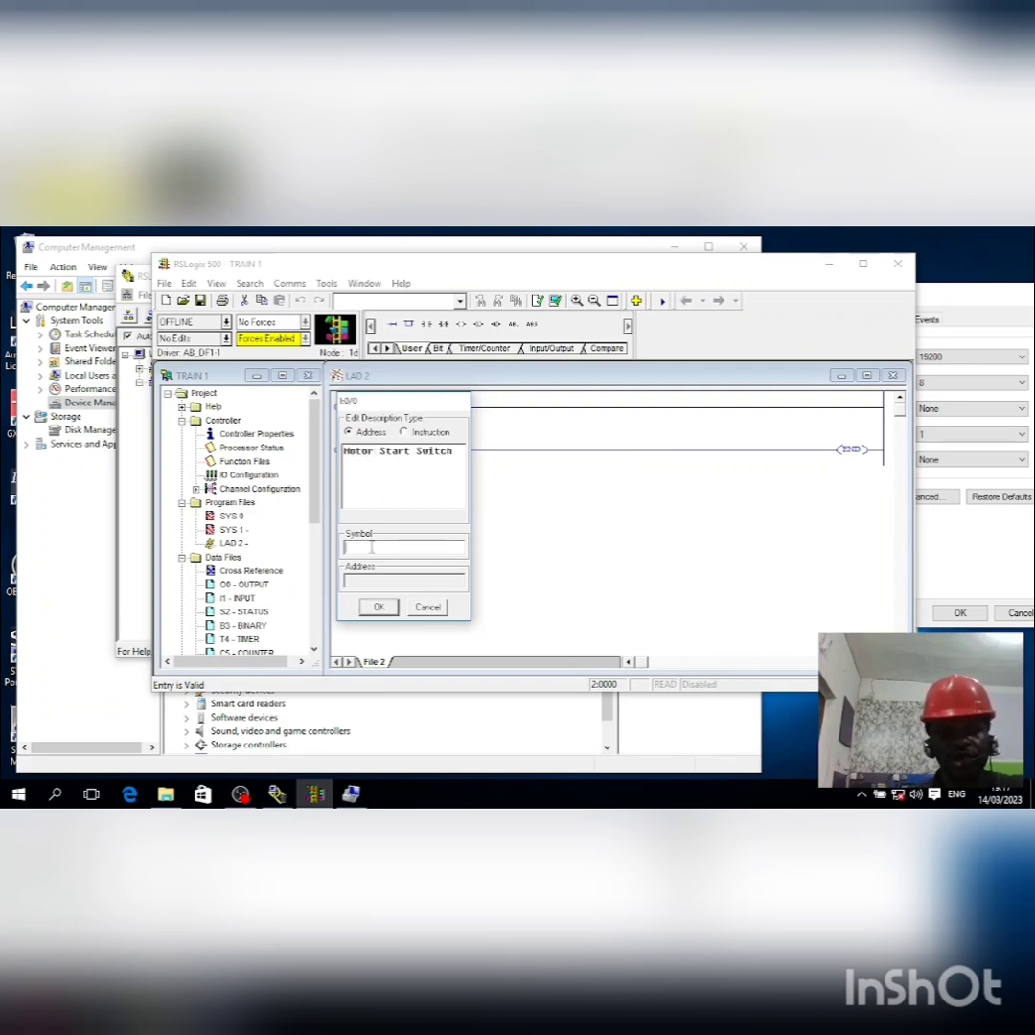
{"action": "type", "text": " SW1"}
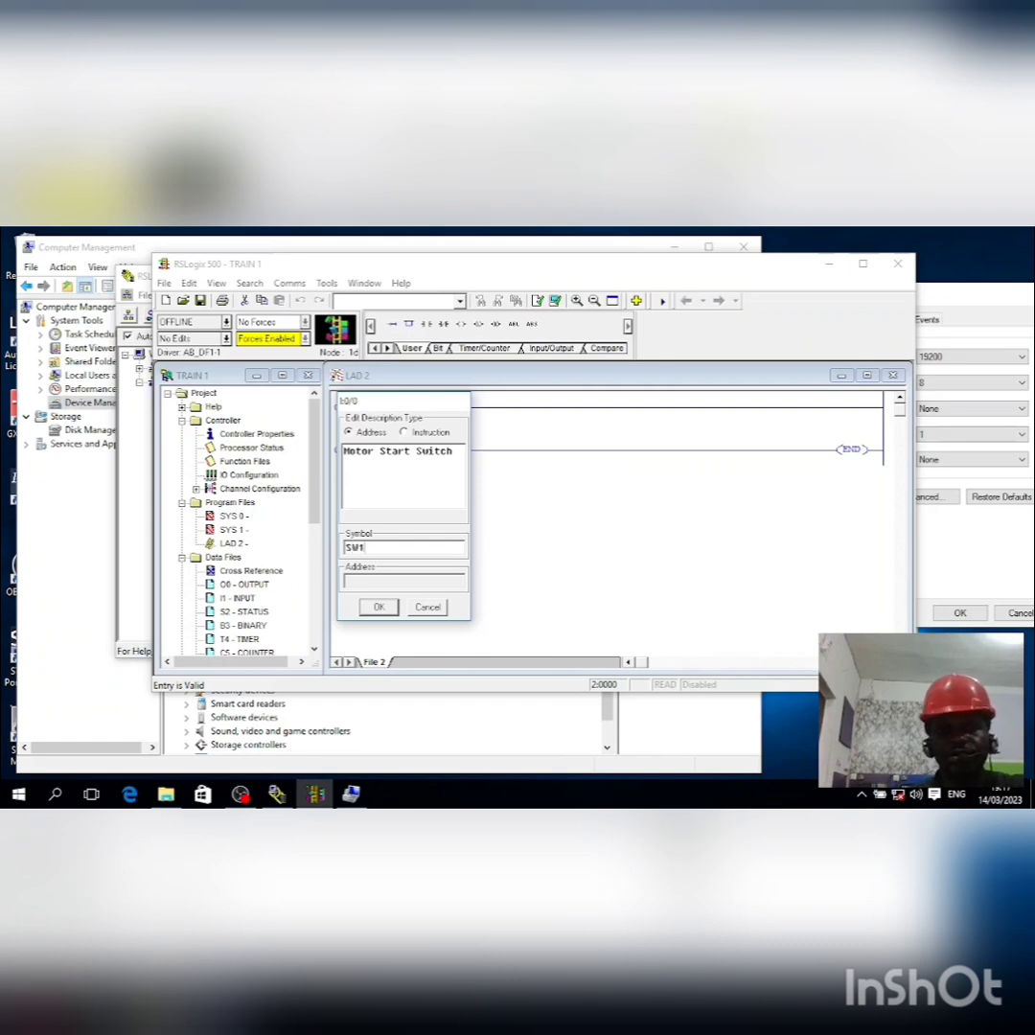
{"action": "left_click", "coordinate": [380, 609]}
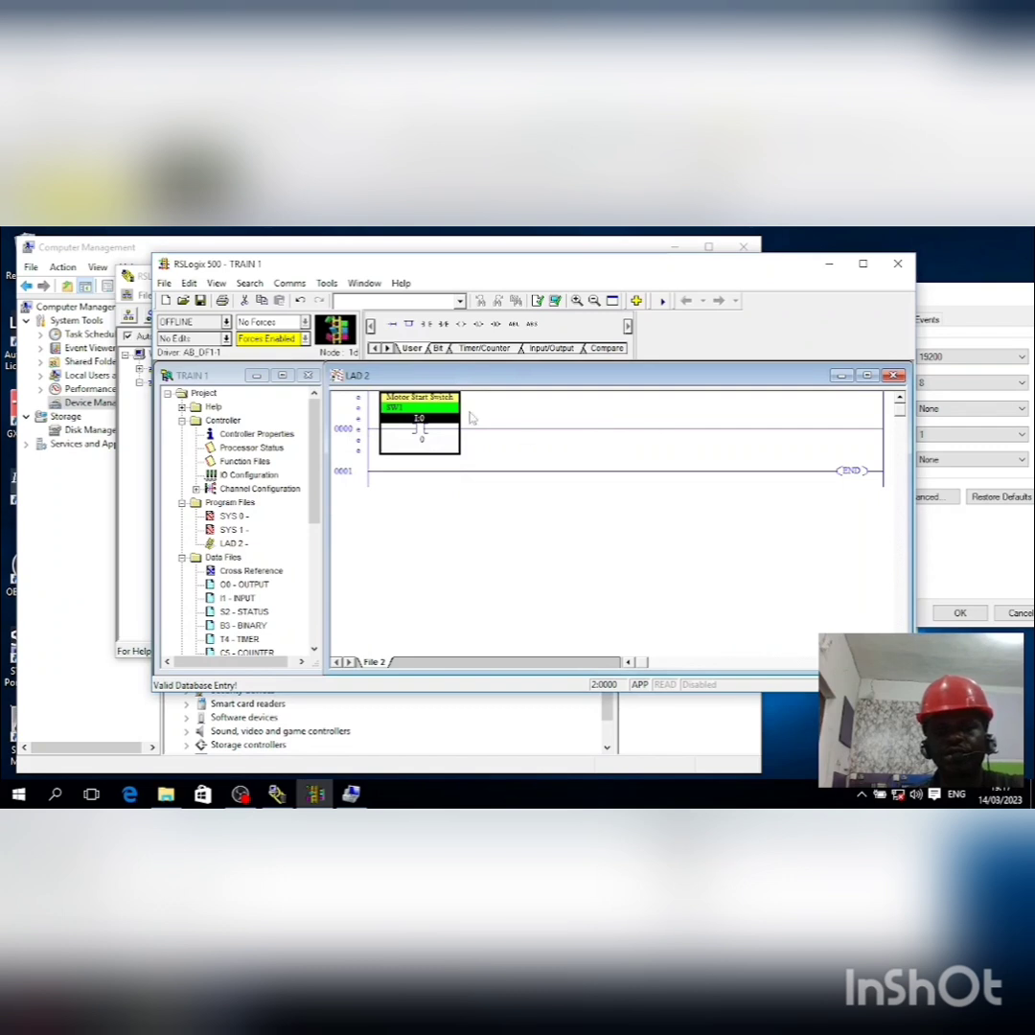
Step: Add an output coil to rung 0000 with address O:0/0, description Motor 1 and symbol M1
{"action": "left_click", "coordinate": [478, 325]}
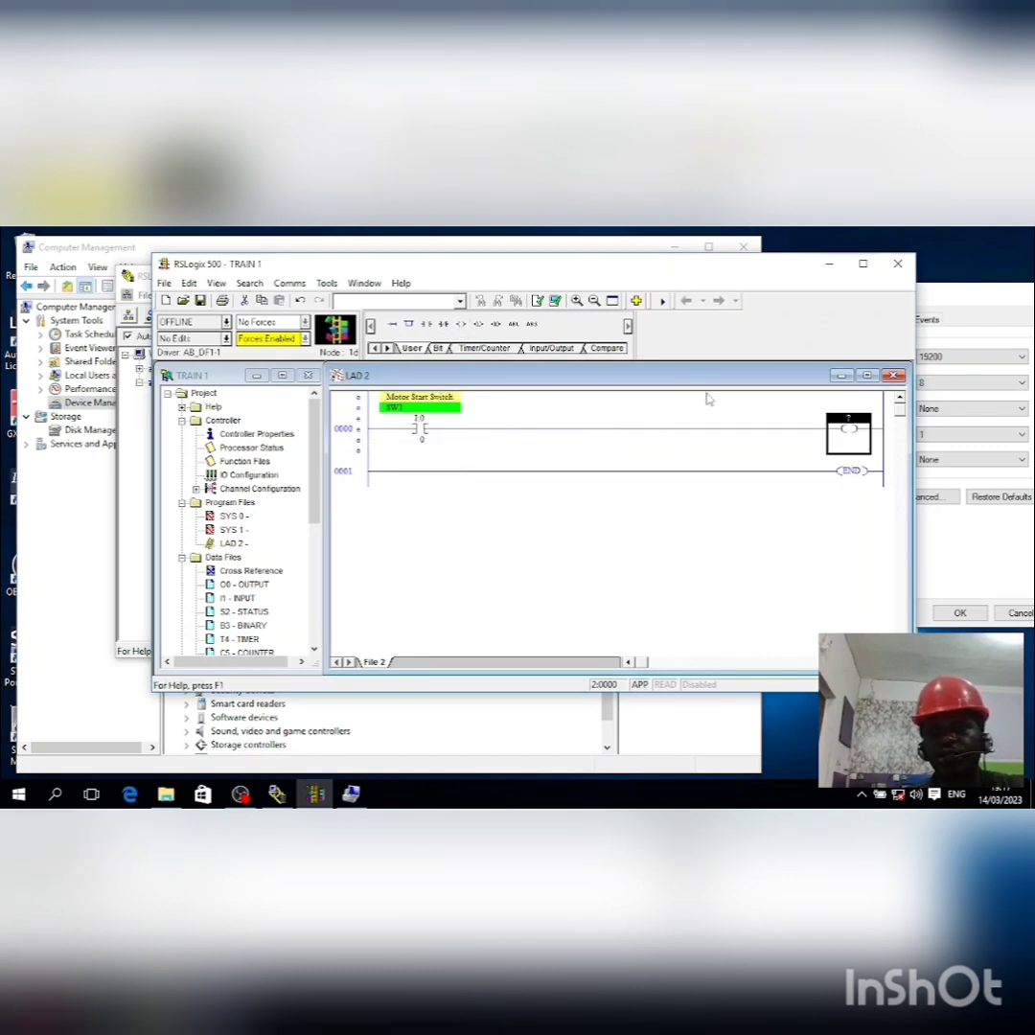
{"action": "double_click", "coordinate": [846, 418]}
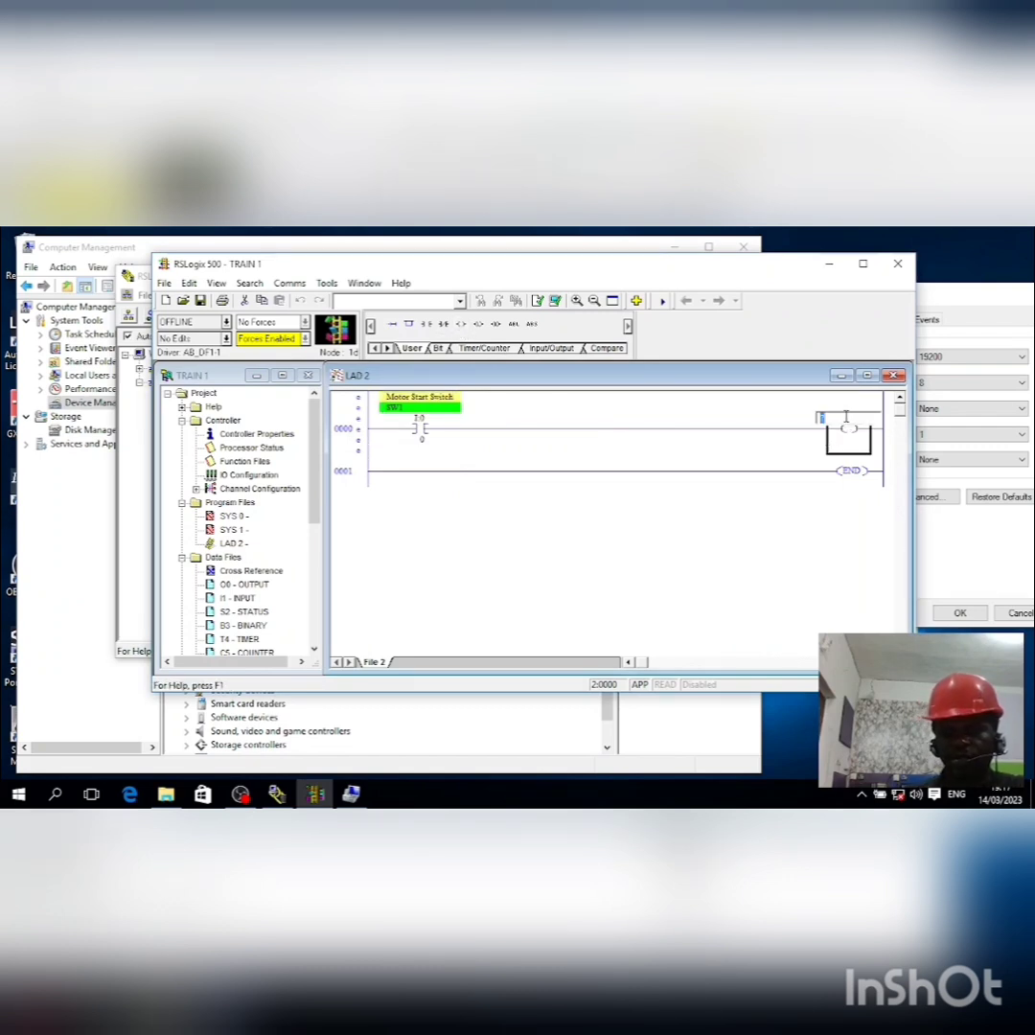
{"action": "type", "text": "O:0/0"}
{"action": "key", "text": "Return"}
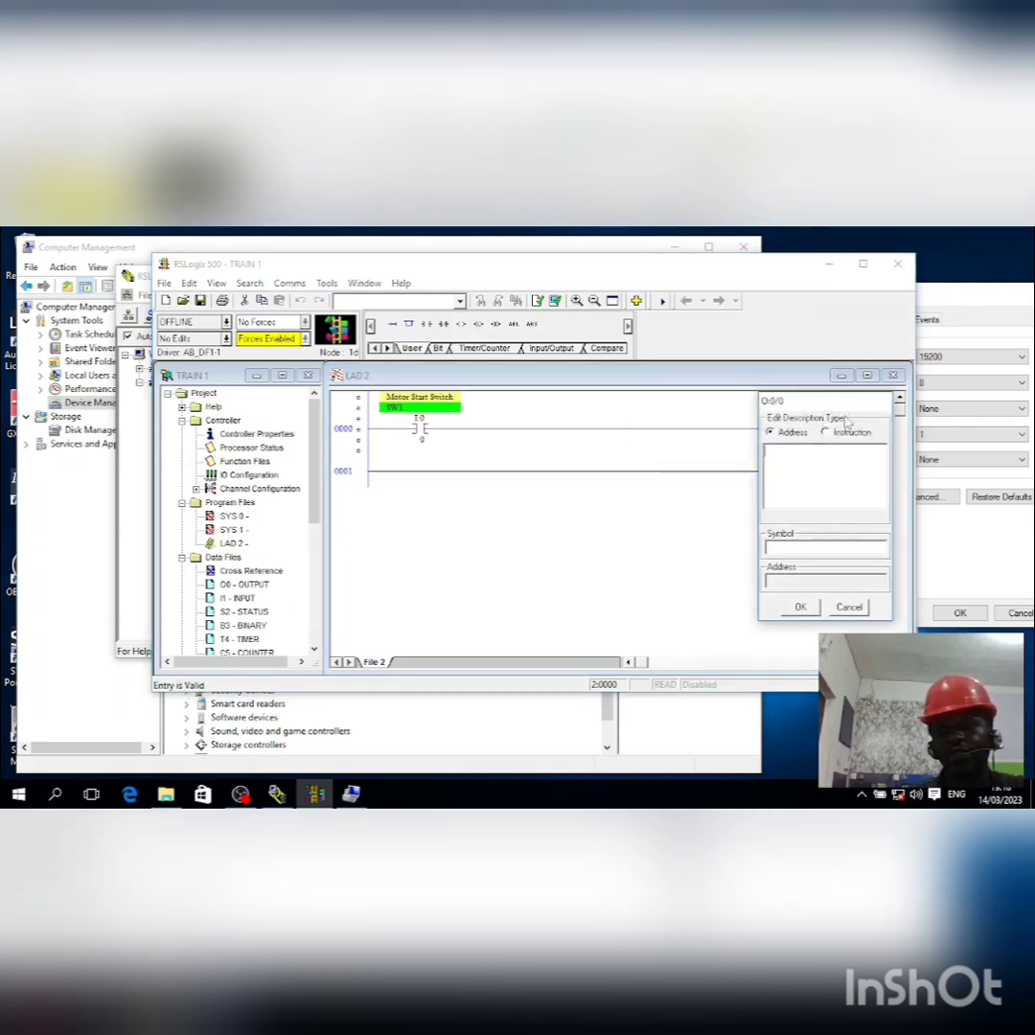
{"action": "type", "text": "Motor 1"}
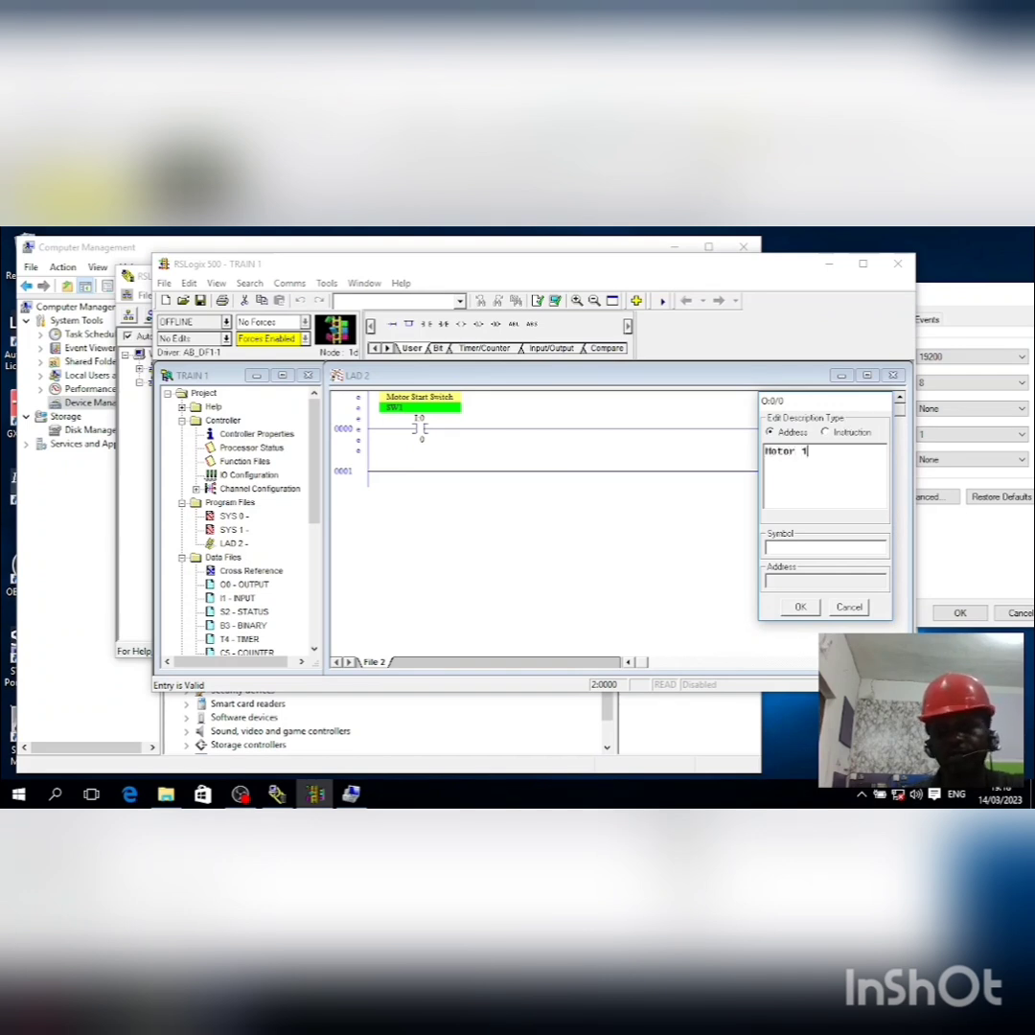
{"action": "left_click", "coordinate": [791, 549]}
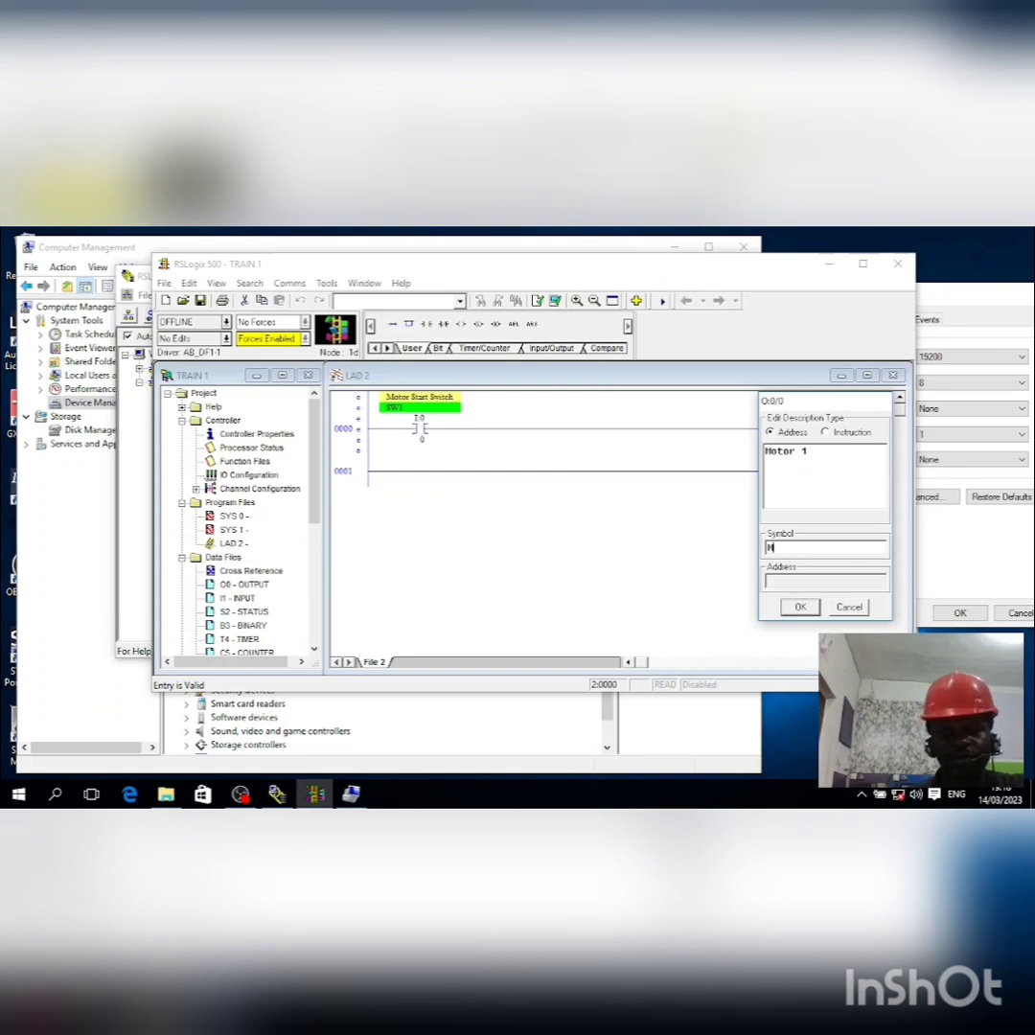
{"action": "left_click", "coordinate": [802, 608]}
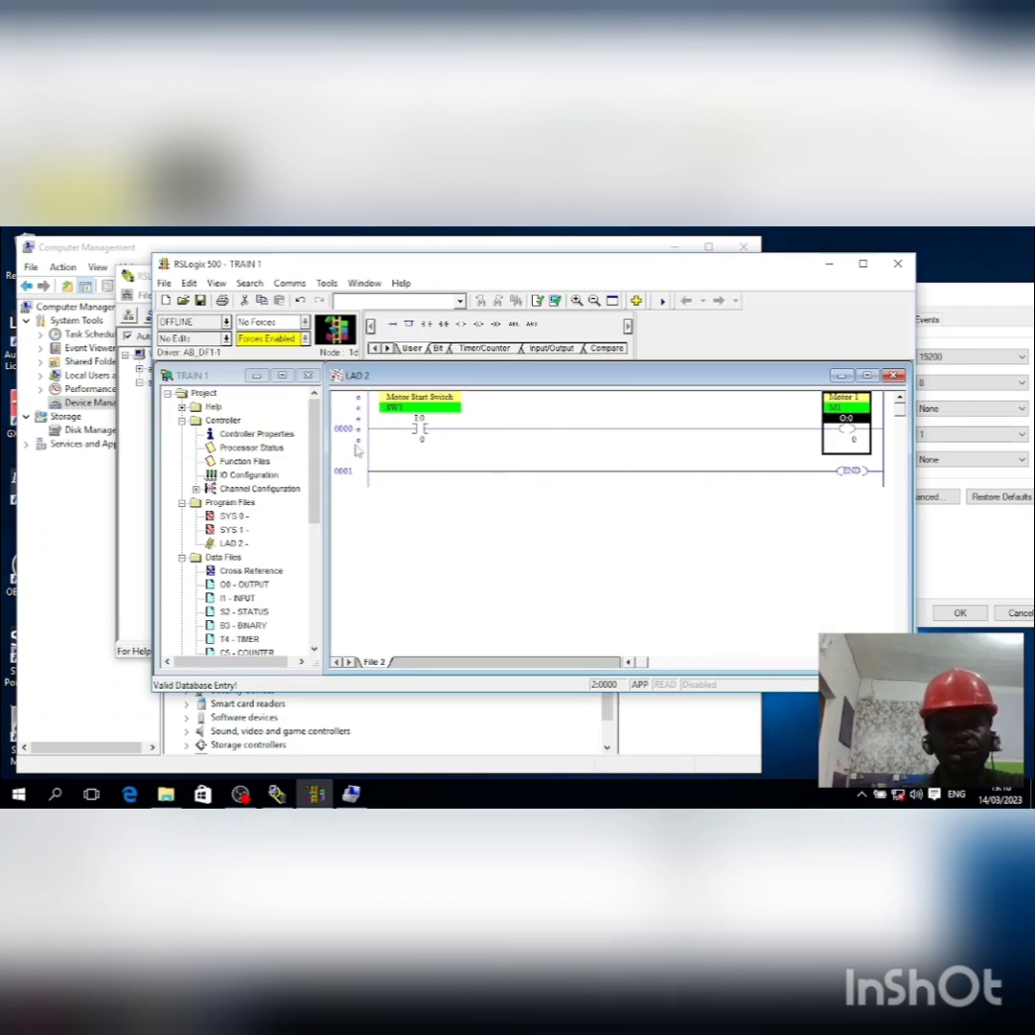
Step: Maximize the RSLogix 500 window and verify the ladder program file
{"action": "left_click", "coordinate": [863, 264]}
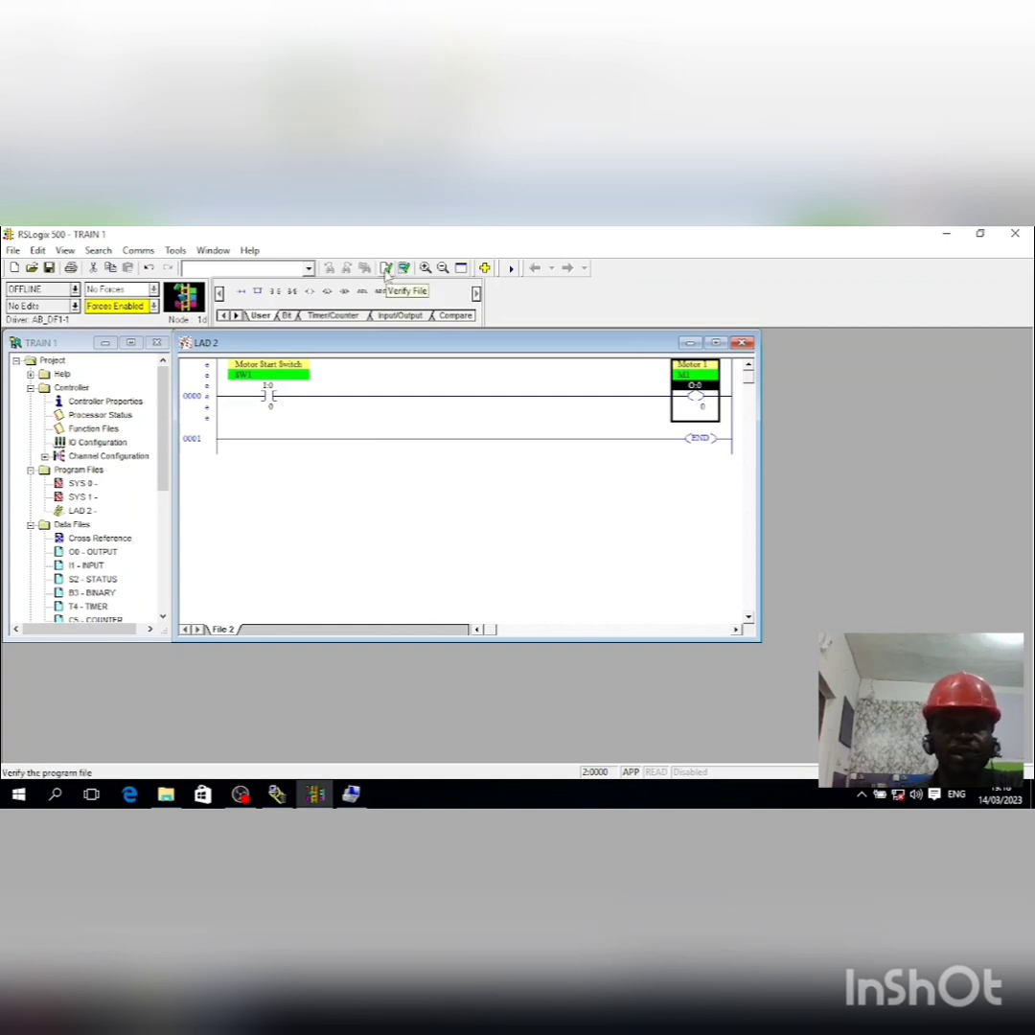
{"action": "left_click", "coordinate": [387, 269]}
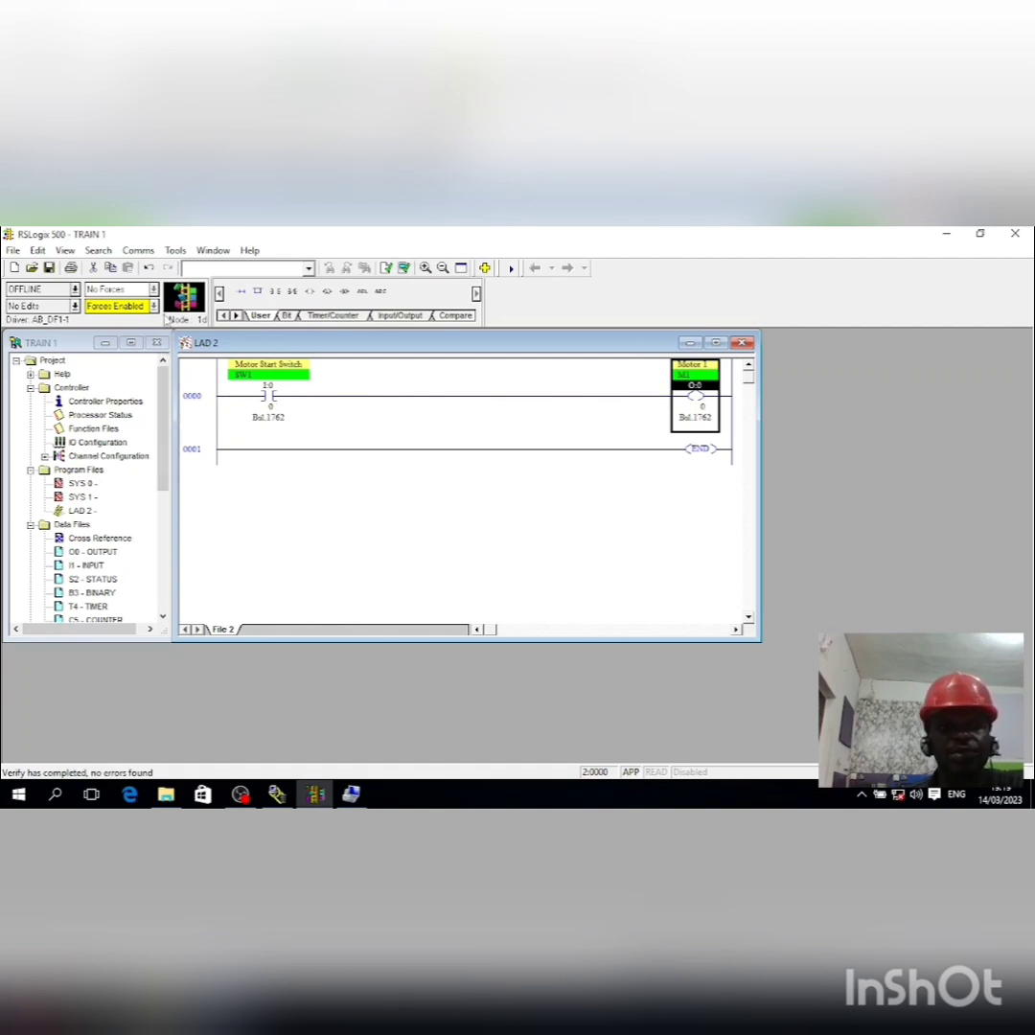
{"action": "left_click", "coordinate": [74, 289]}
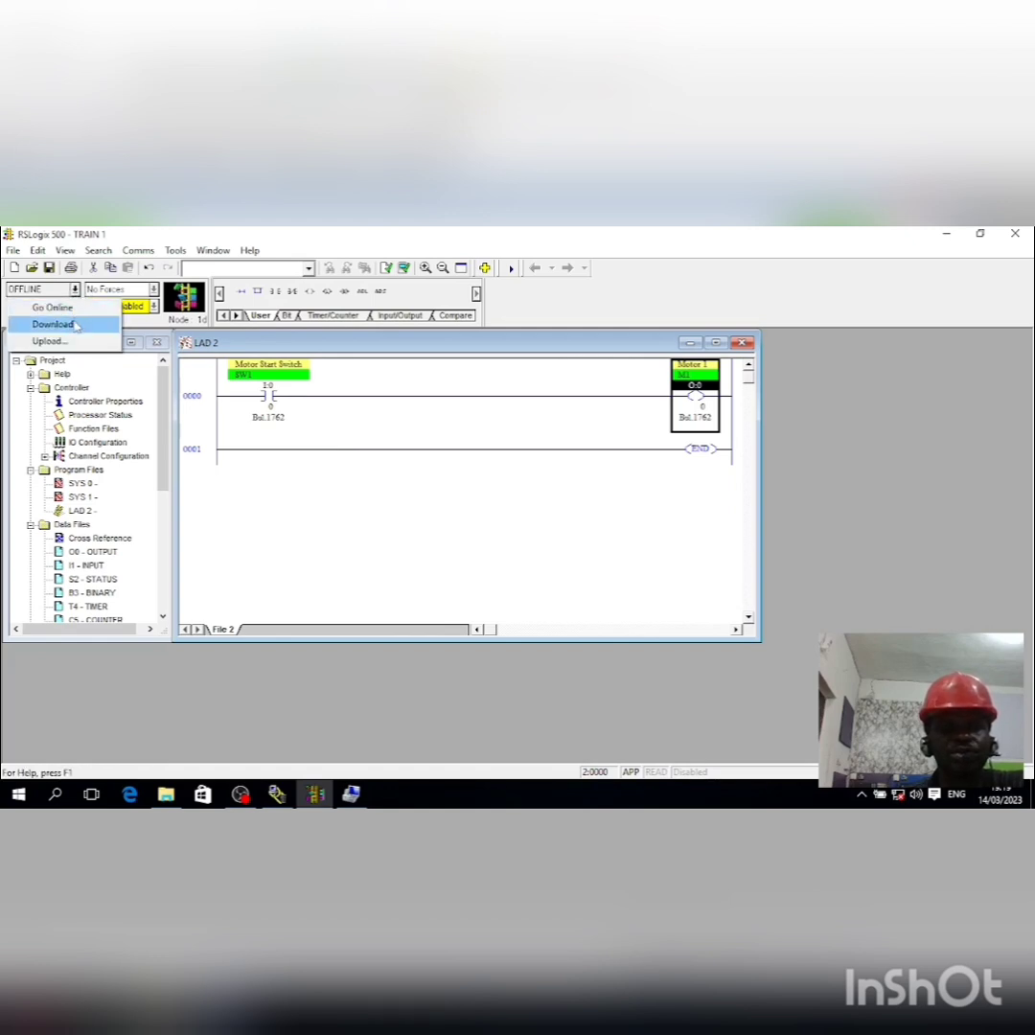
{"action": "left_click", "coordinate": [75, 324]}
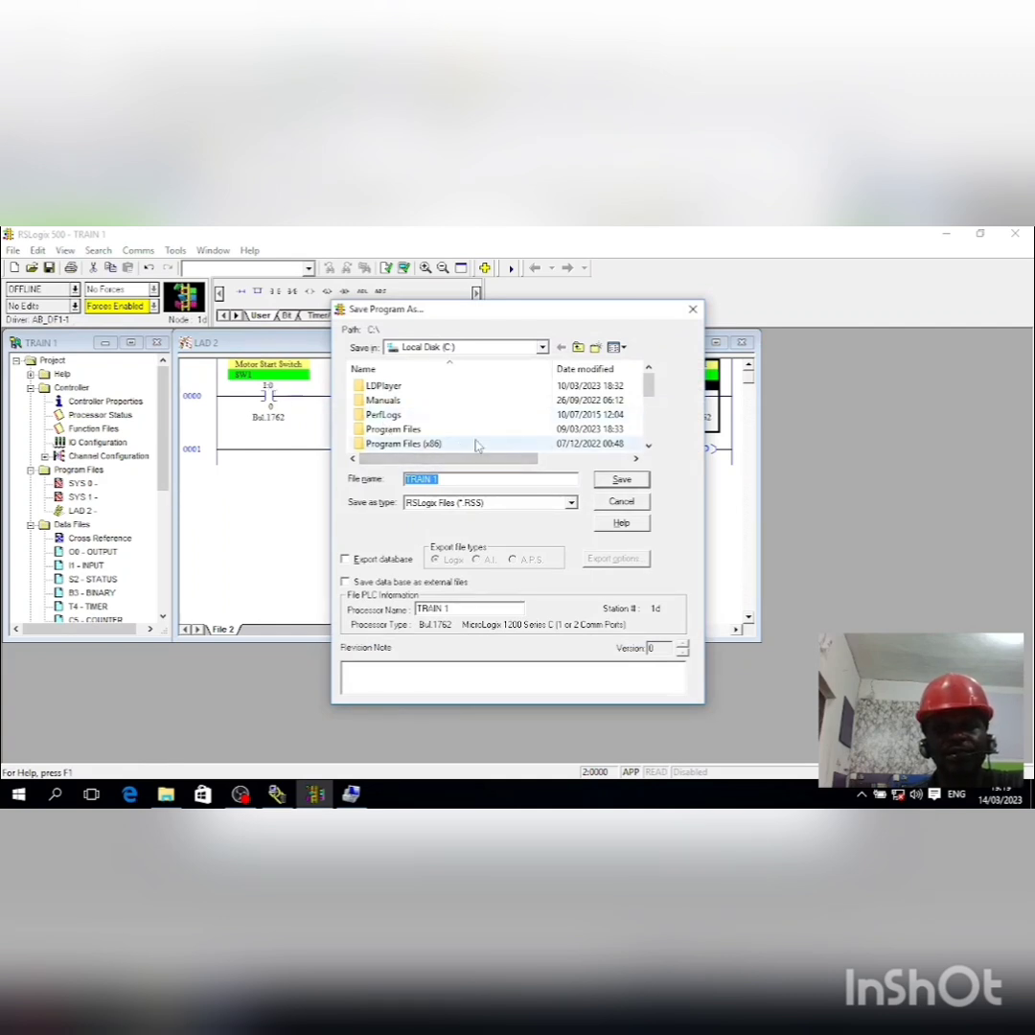
{"action": "left_click", "coordinate": [693, 308]}
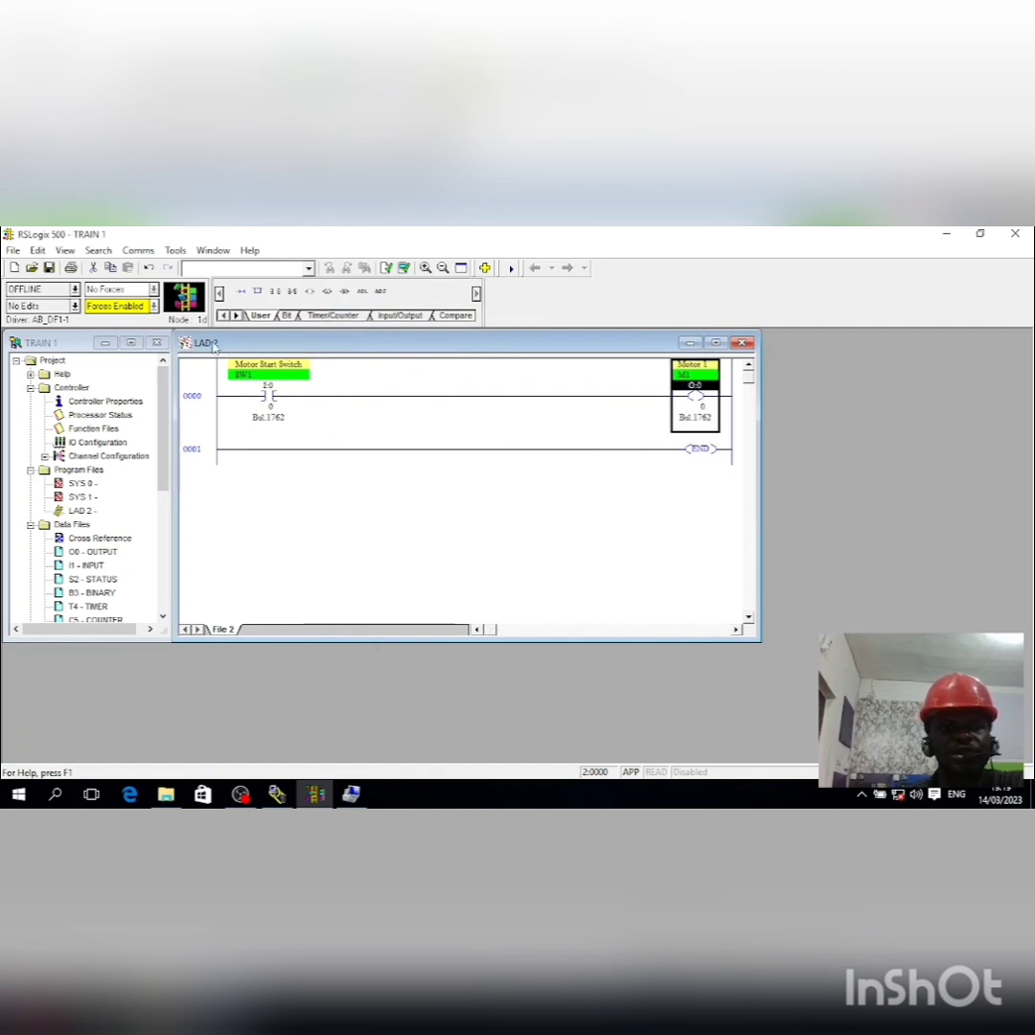
Step: Save the program as TRAIN 1 in the micrologix1200 folder under Documents, Test projects
{"action": "left_click", "coordinate": [48, 268]}
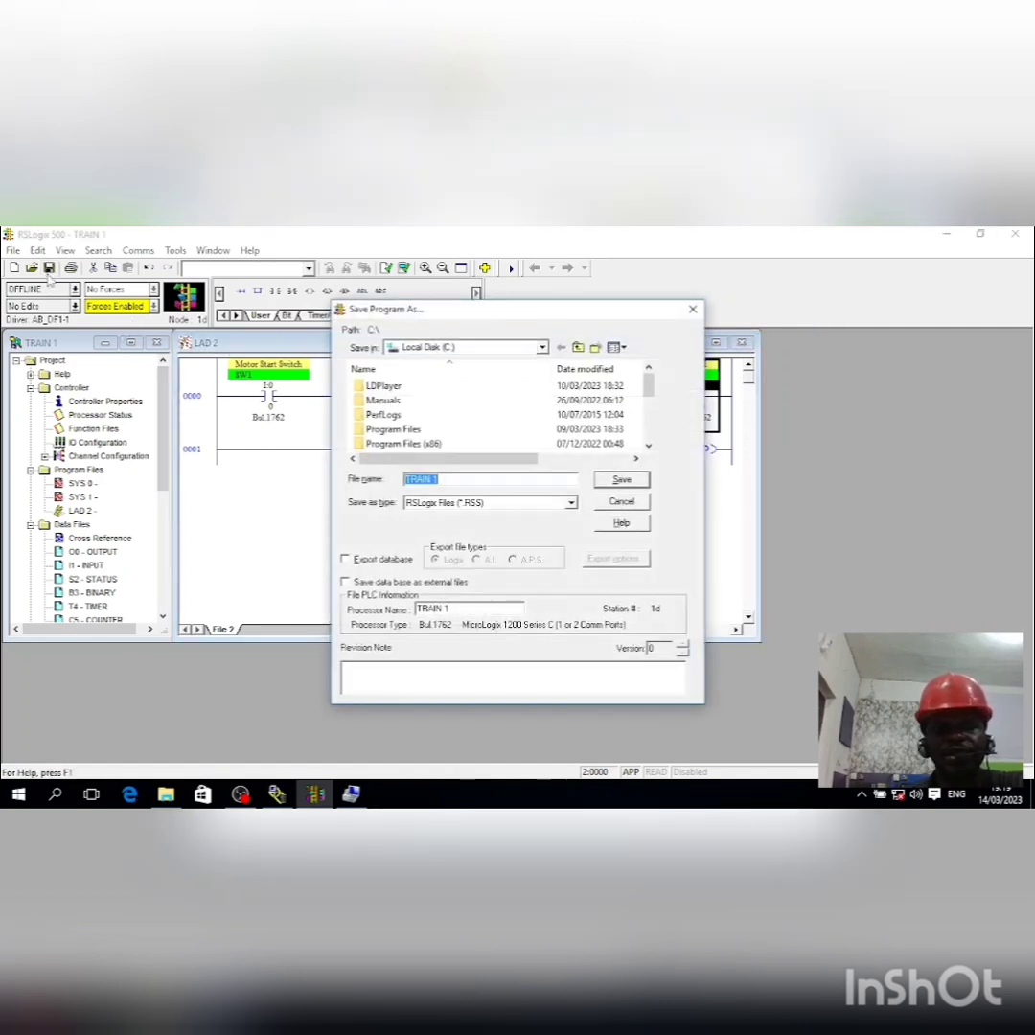
{"action": "left_click", "coordinate": [470, 347]}
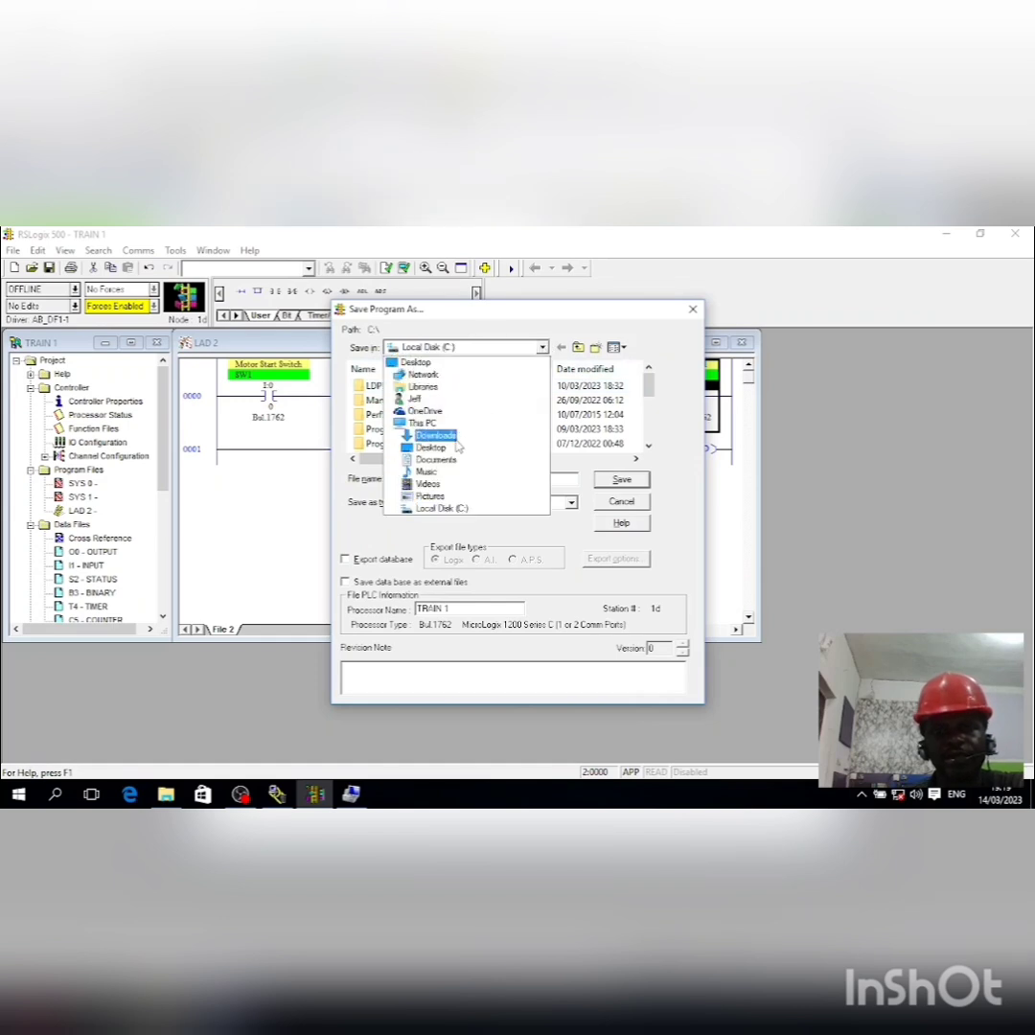
{"action": "left_click", "coordinate": [457, 461]}
{"action": "double_click", "coordinate": [424, 443]}
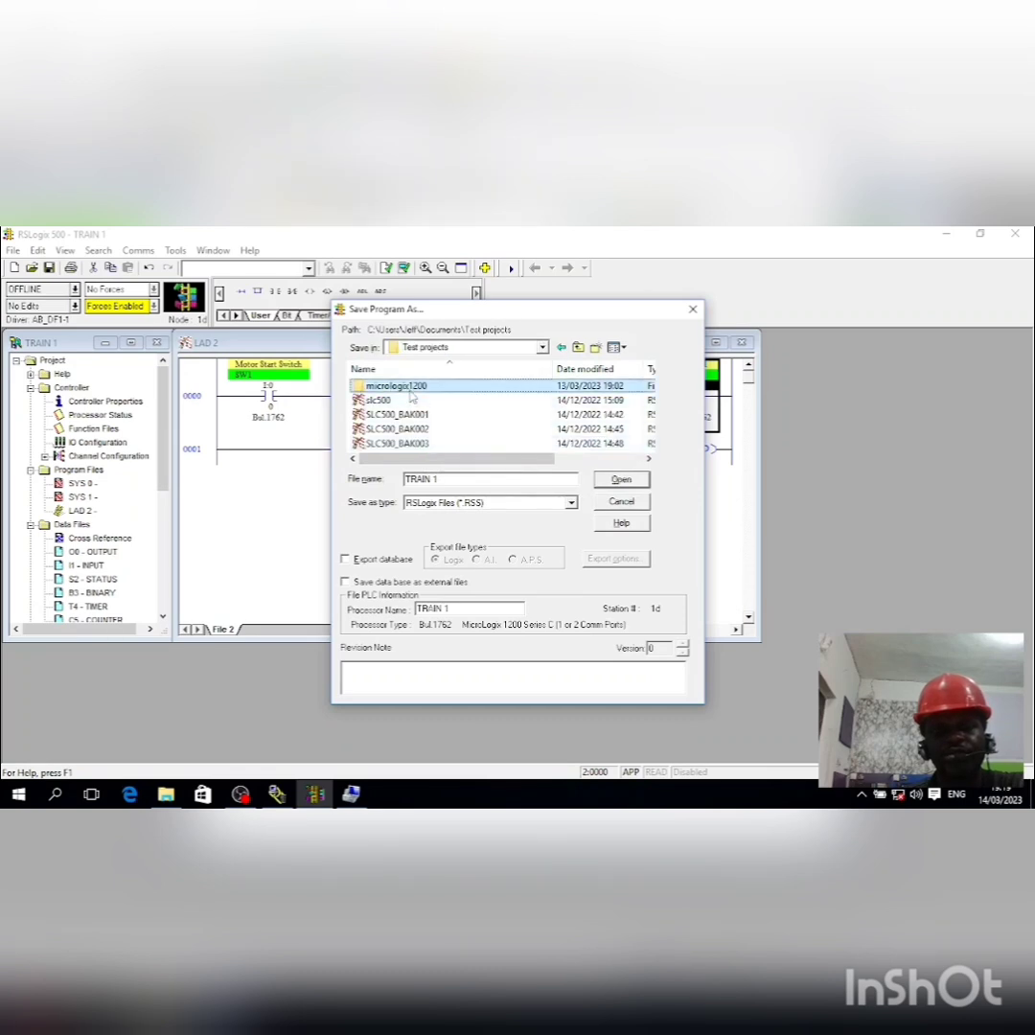
{"action": "double_click", "coordinate": [398, 386]}
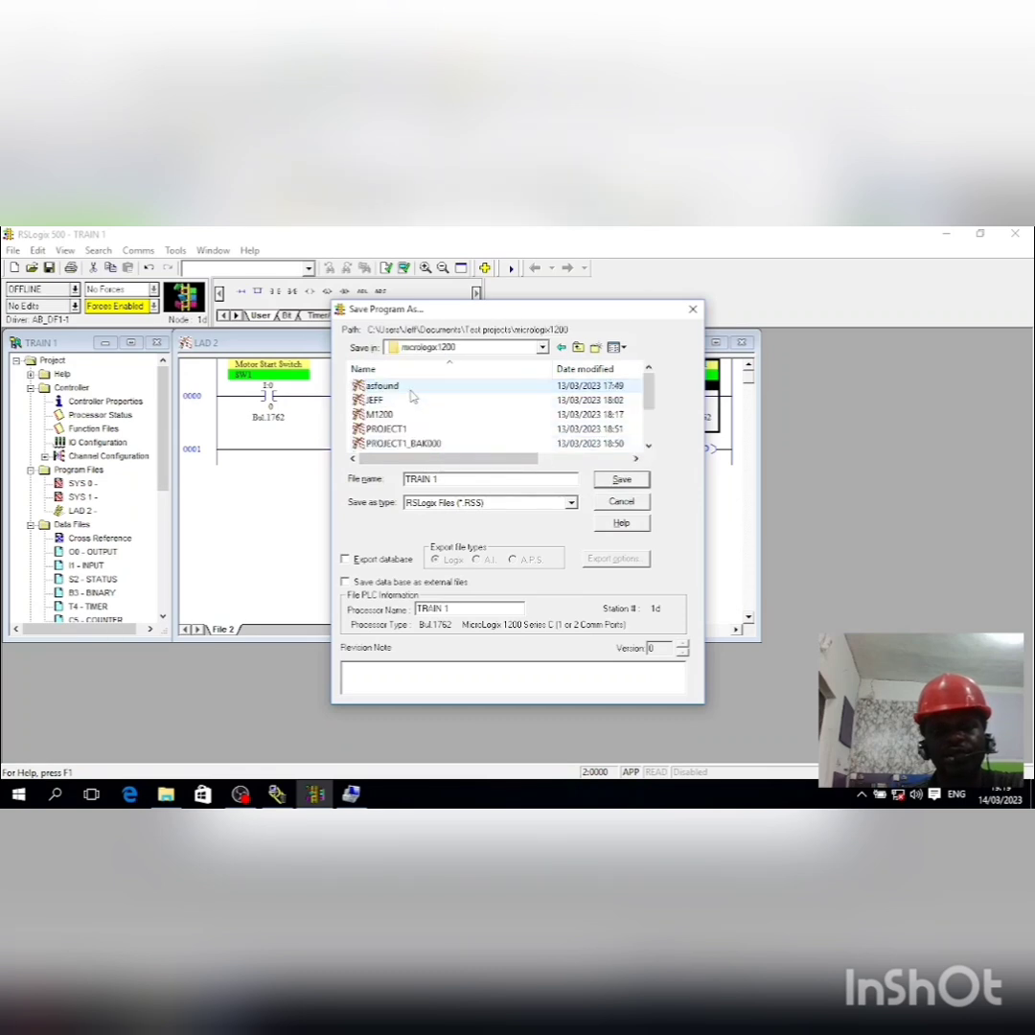
{"action": "left_click", "coordinate": [621, 482]}
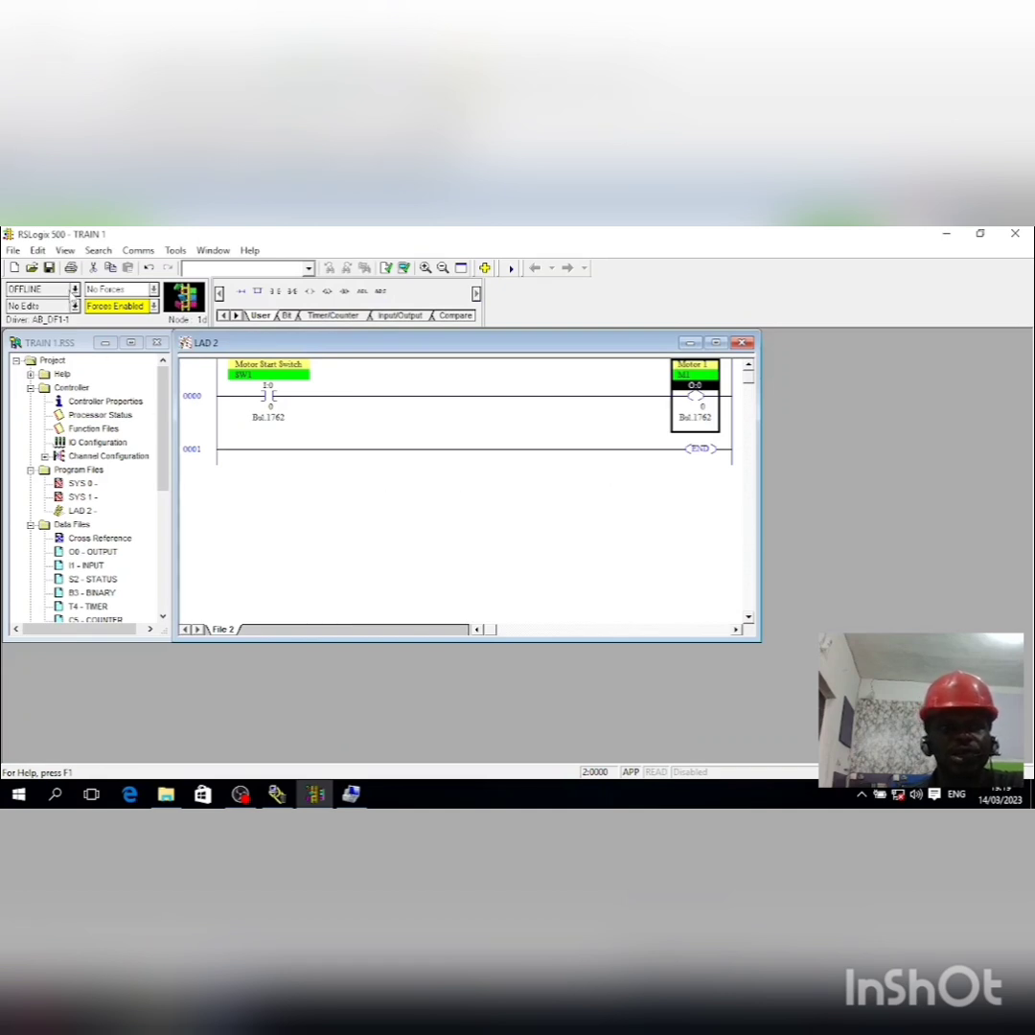
Step: Download TRAIN 1 to the MicroLogix 1200 in remote PROG mode without applying the channel configuration, and return it to Run mode online
{"action": "left_click", "coordinate": [75, 291]}
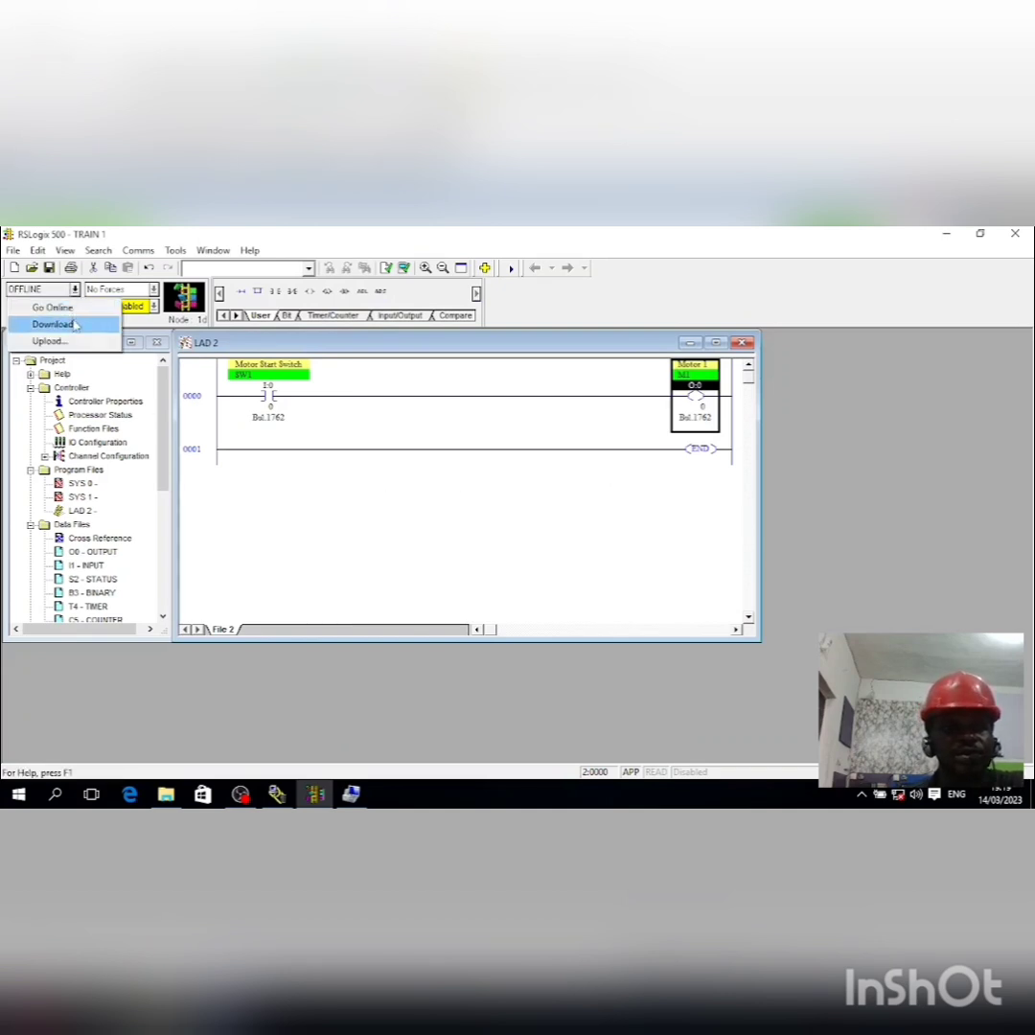
{"action": "left_click", "coordinate": [55, 324]}
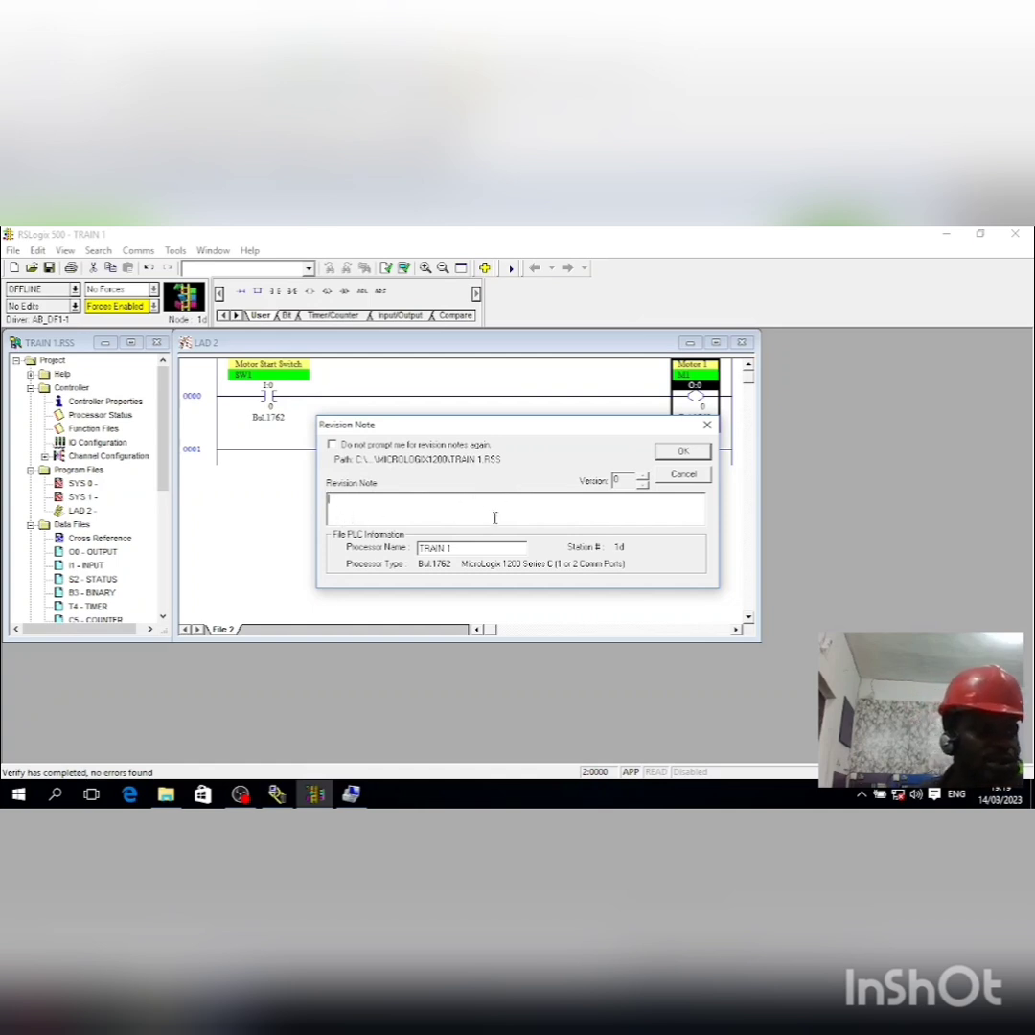
{"action": "left_click", "coordinate": [687, 452]}
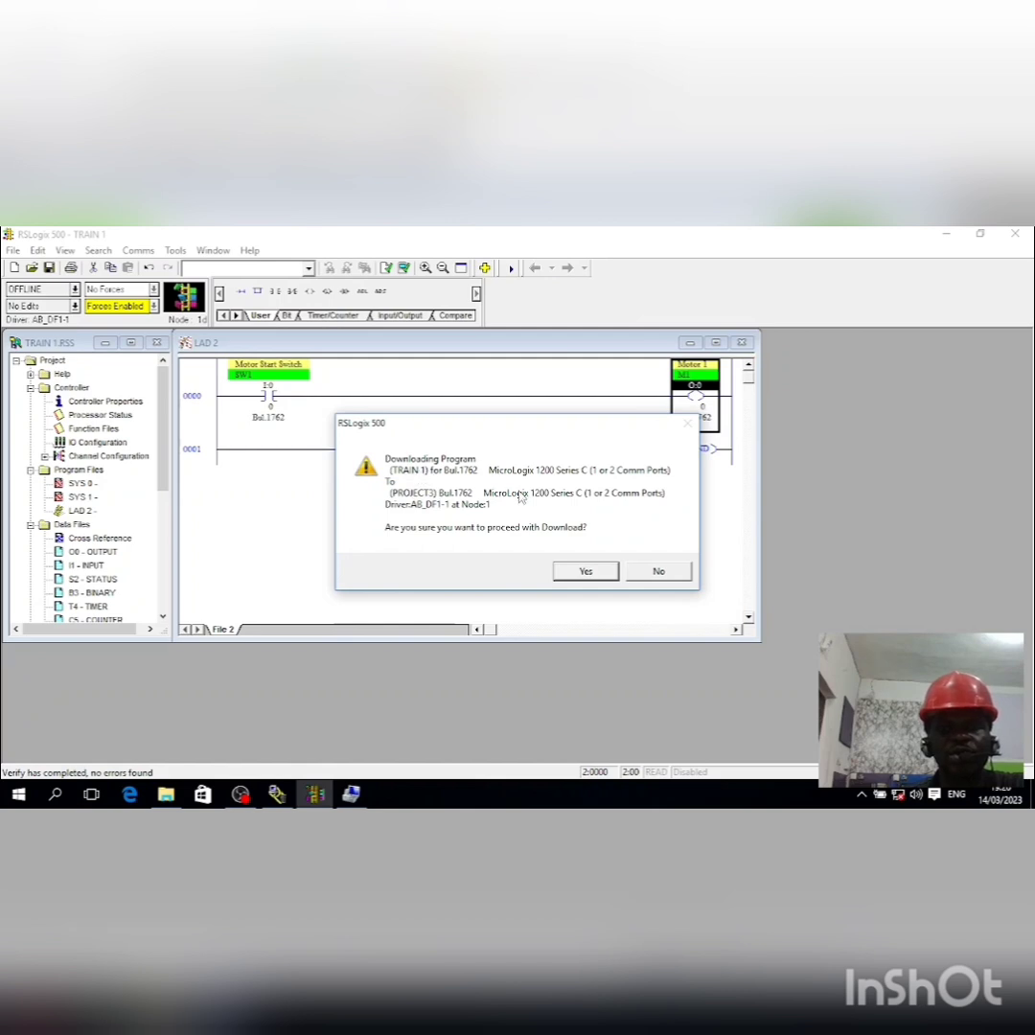
{"action": "left_click", "coordinate": [584, 572]}
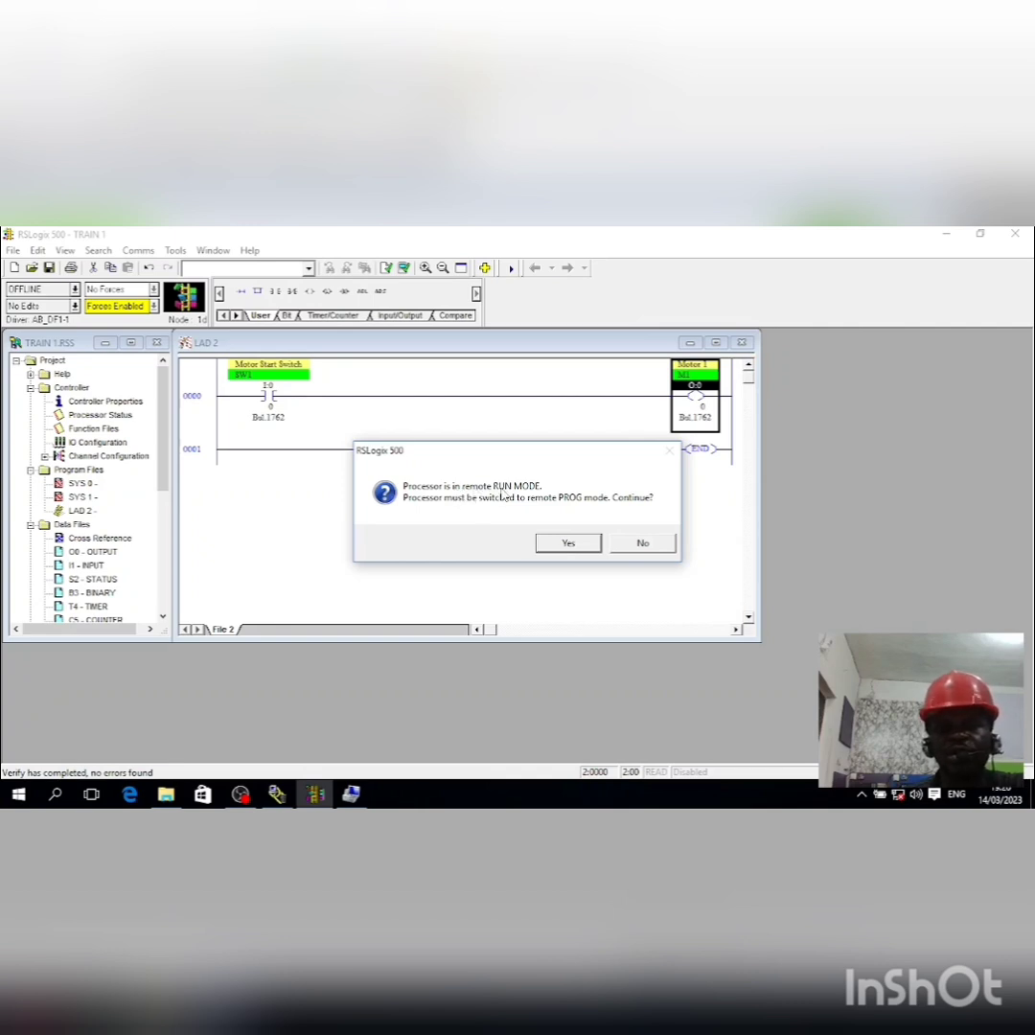
{"action": "left_click", "coordinate": [566, 543]}
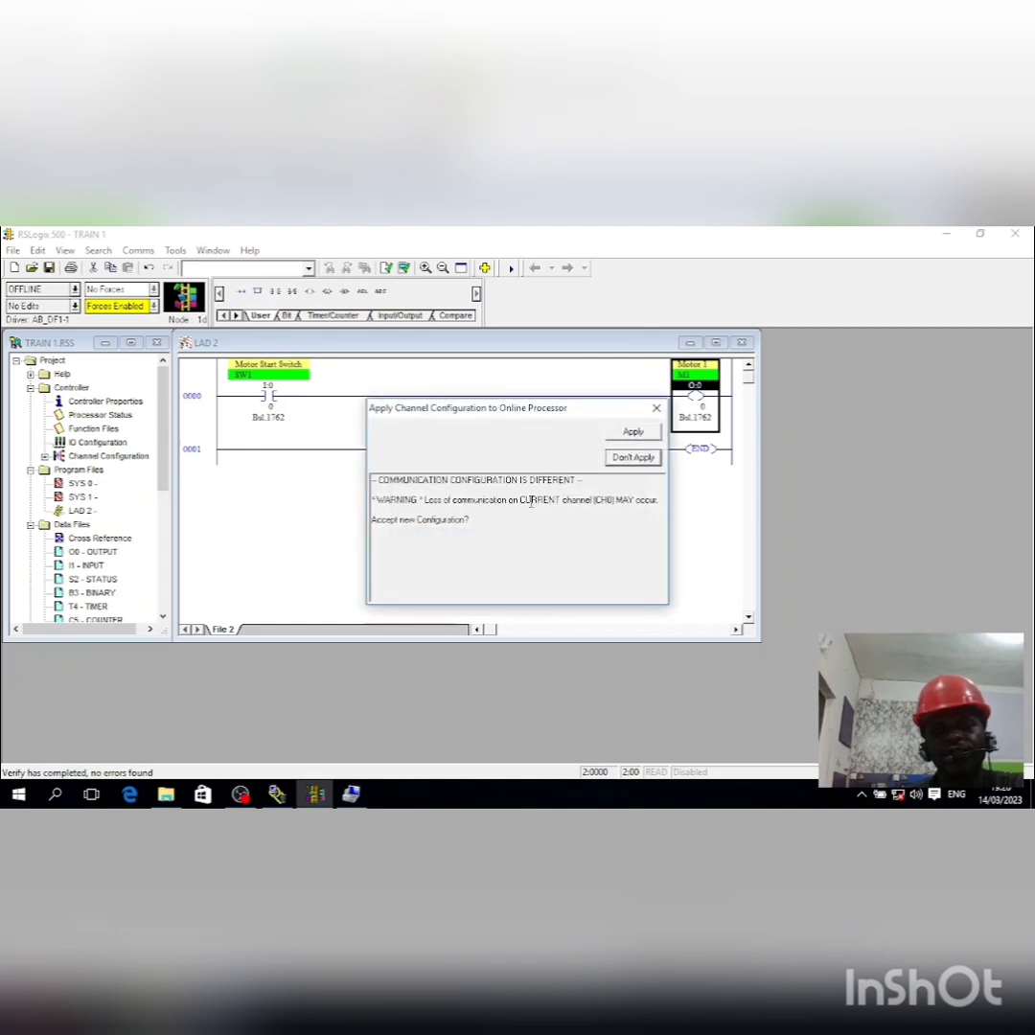
{"action": "left_click", "coordinate": [633, 458]}
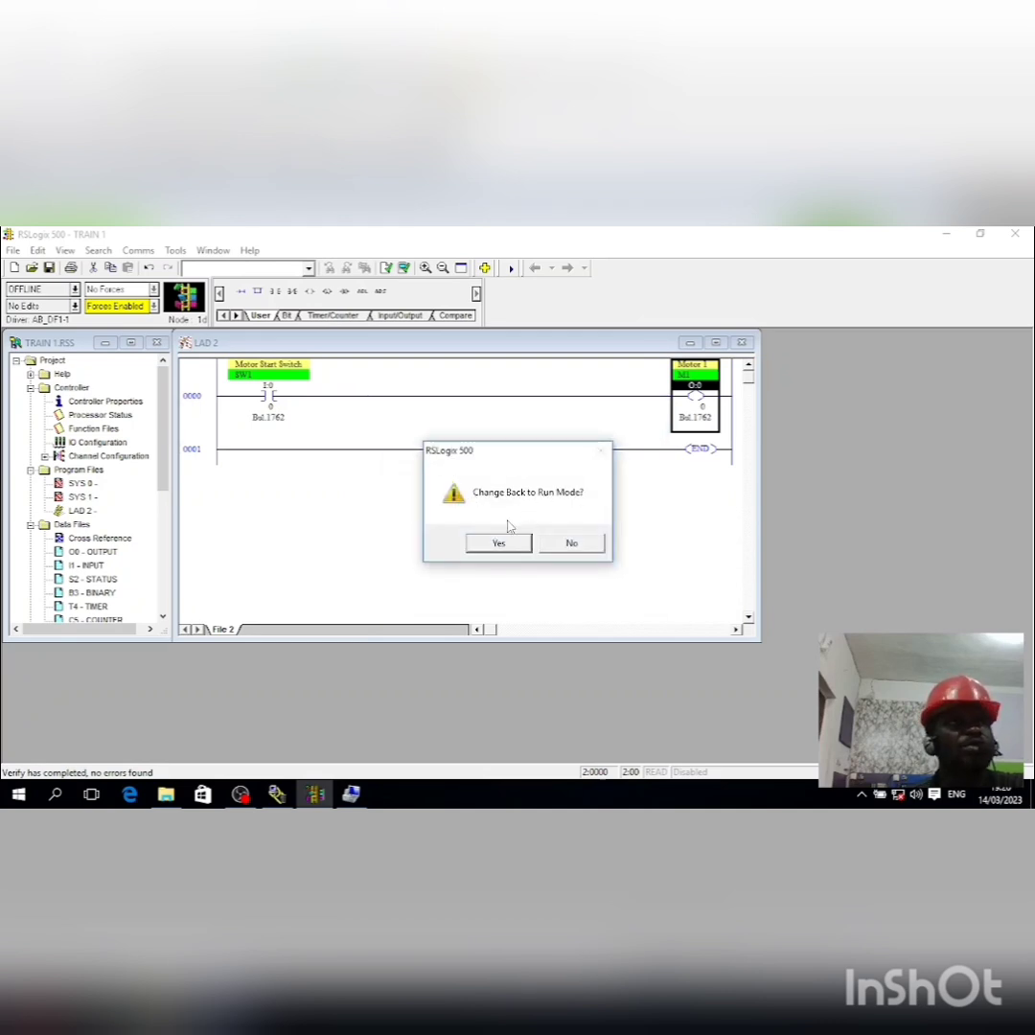
{"action": "left_click", "coordinate": [496, 542]}
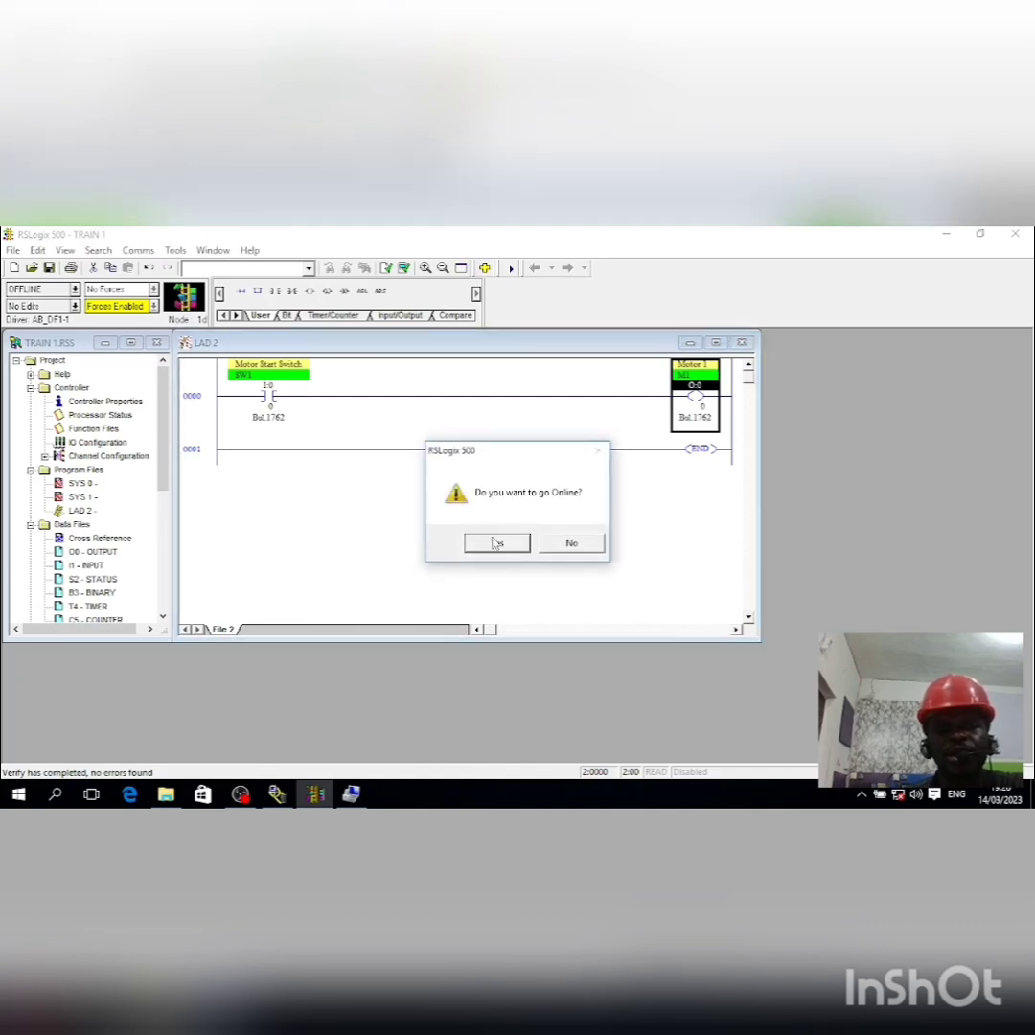
{"action": "left_click", "coordinate": [494, 544]}
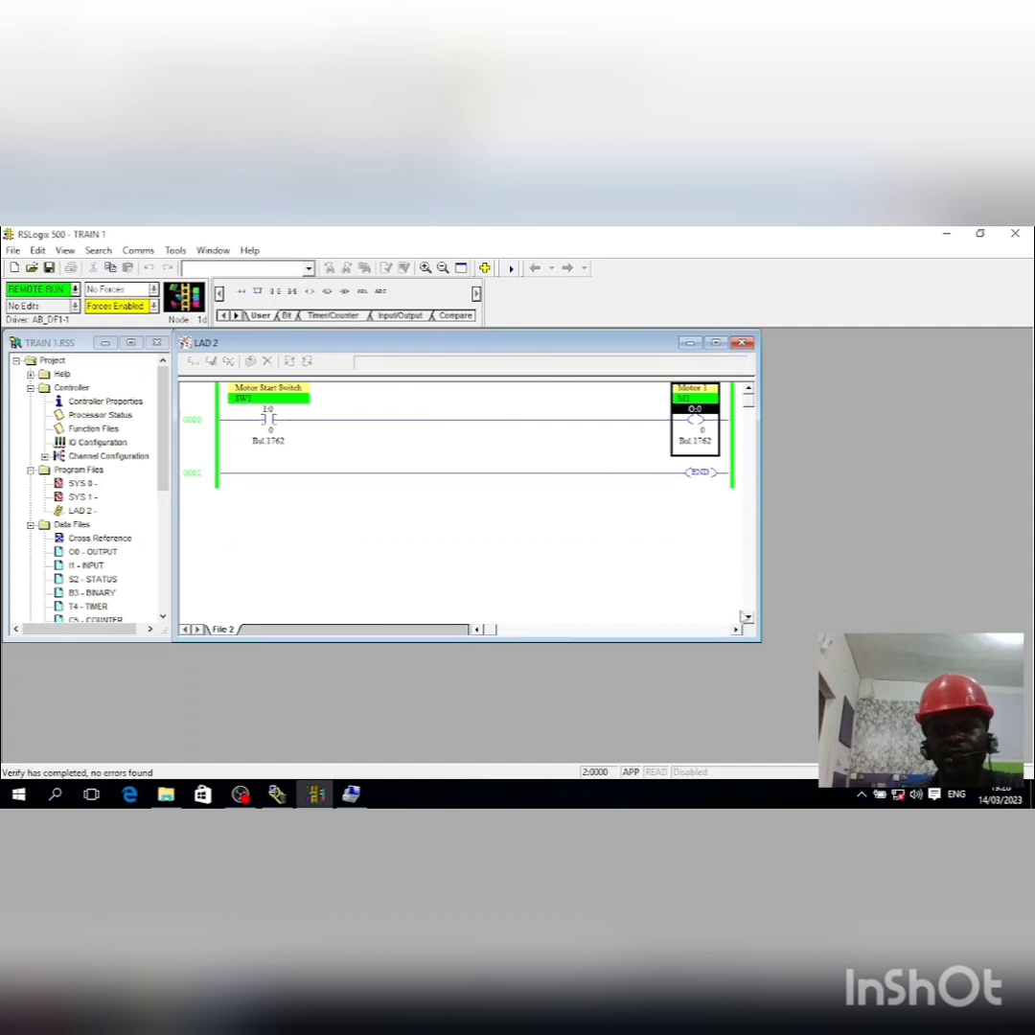
Step: Enlarge the LAD 2 window and force the Motor Start Switch input I:0/0 on
{"action": "left_click_drag", "start_coordinate": [761, 642], "coordinate": [998, 728]}
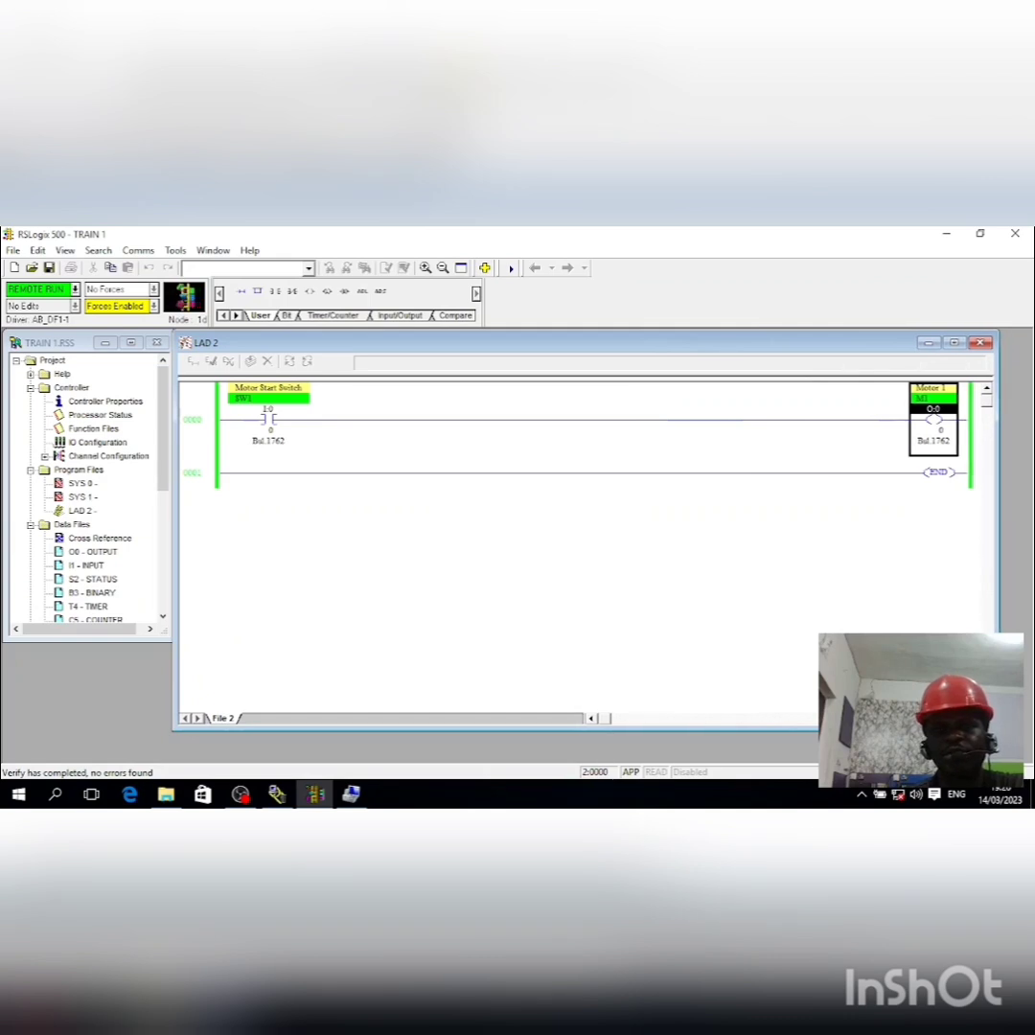
{"action": "left_click", "coordinate": [272, 429]}
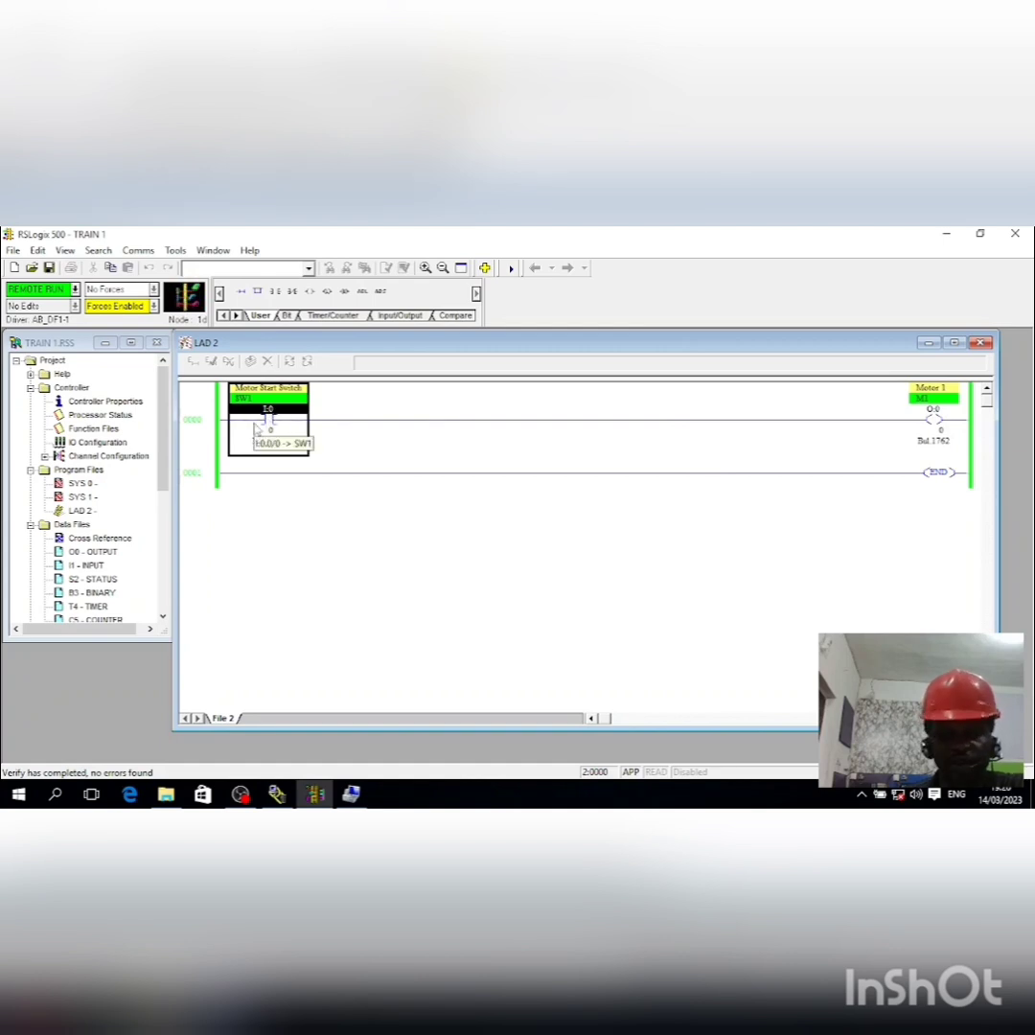
{"action": "right_click", "coordinate": [256, 428]}
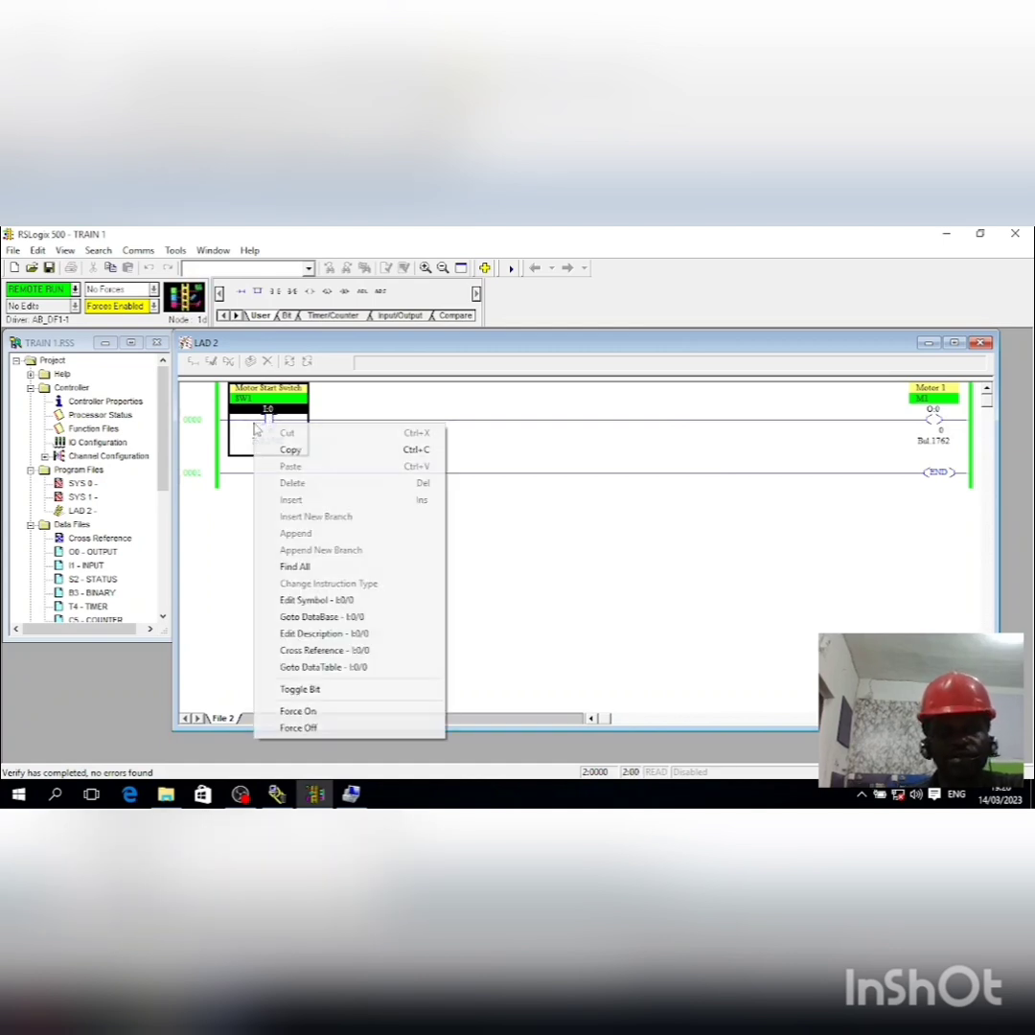
{"action": "left_click", "coordinate": [299, 712]}
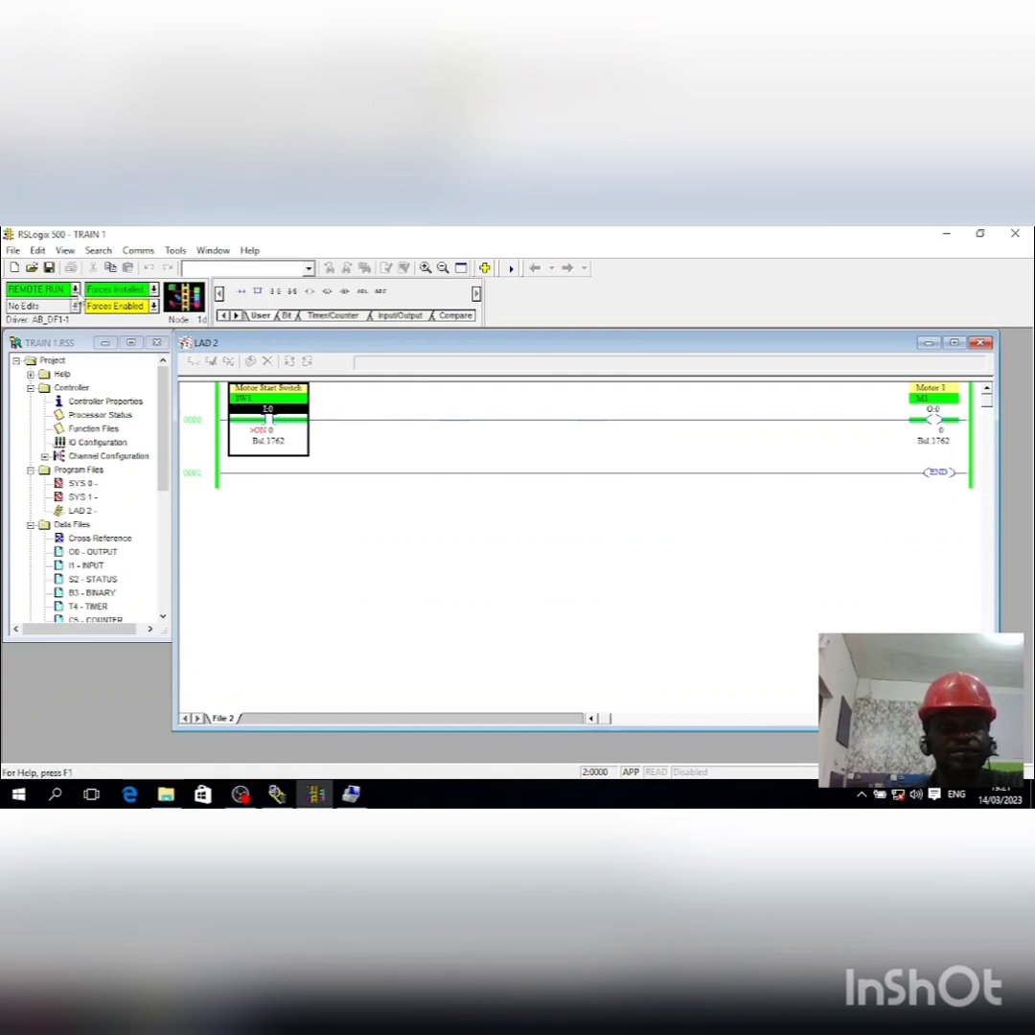
Step: Open the processor's online and operating mode options
{"action": "left_click", "coordinate": [76, 292]}
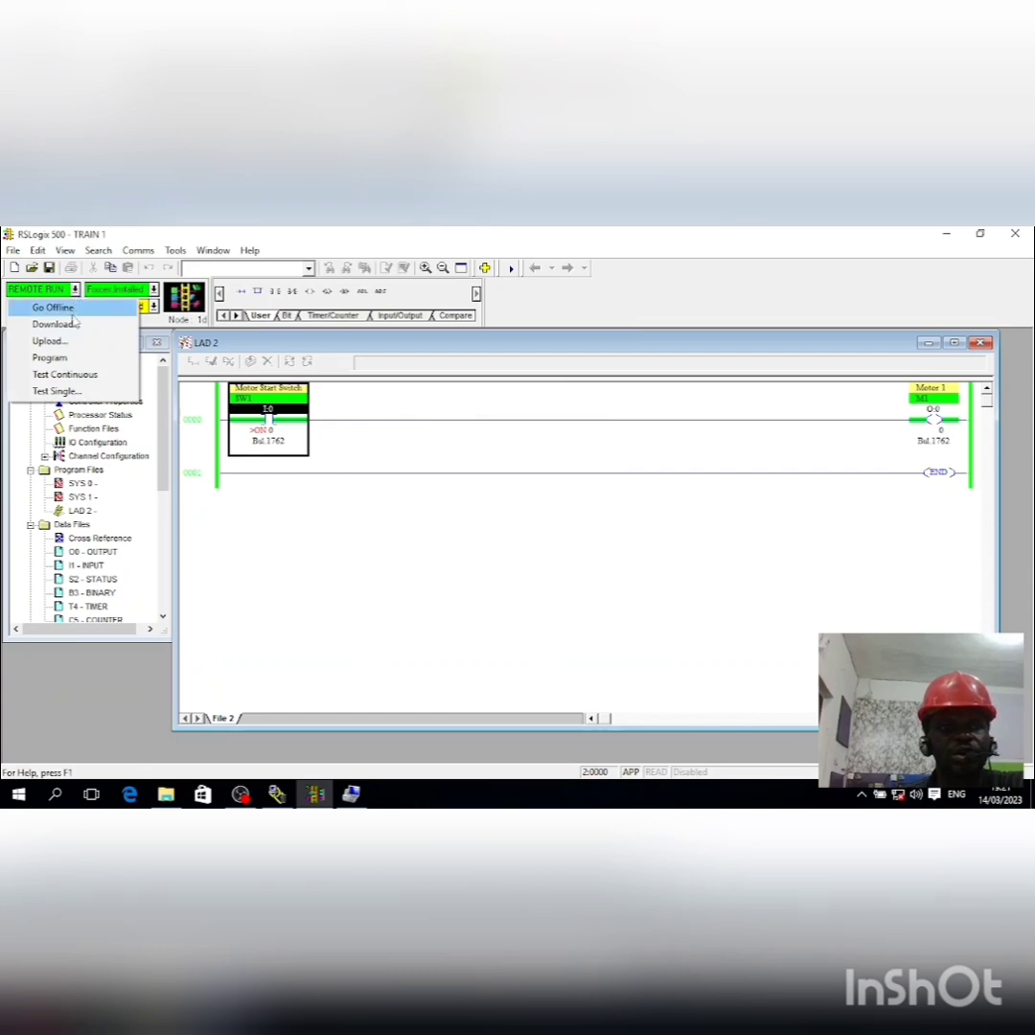